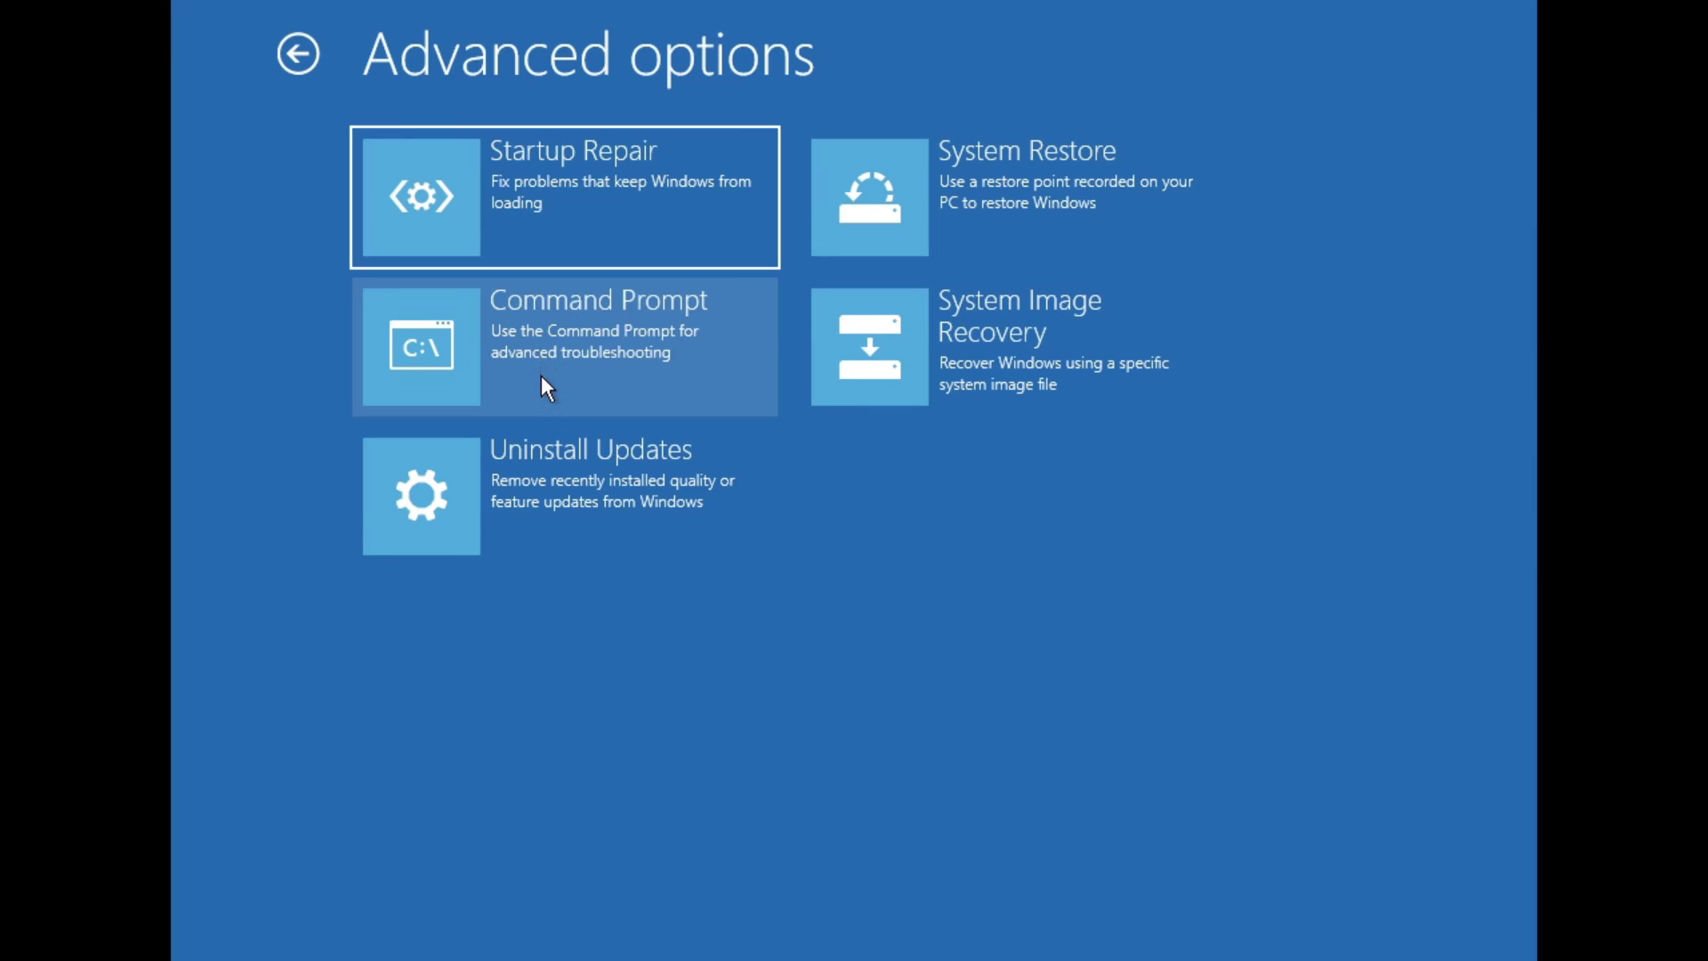
- Open the recovery environment's Command Prompt and start diskpart
click(544, 389)
text(diskpart)
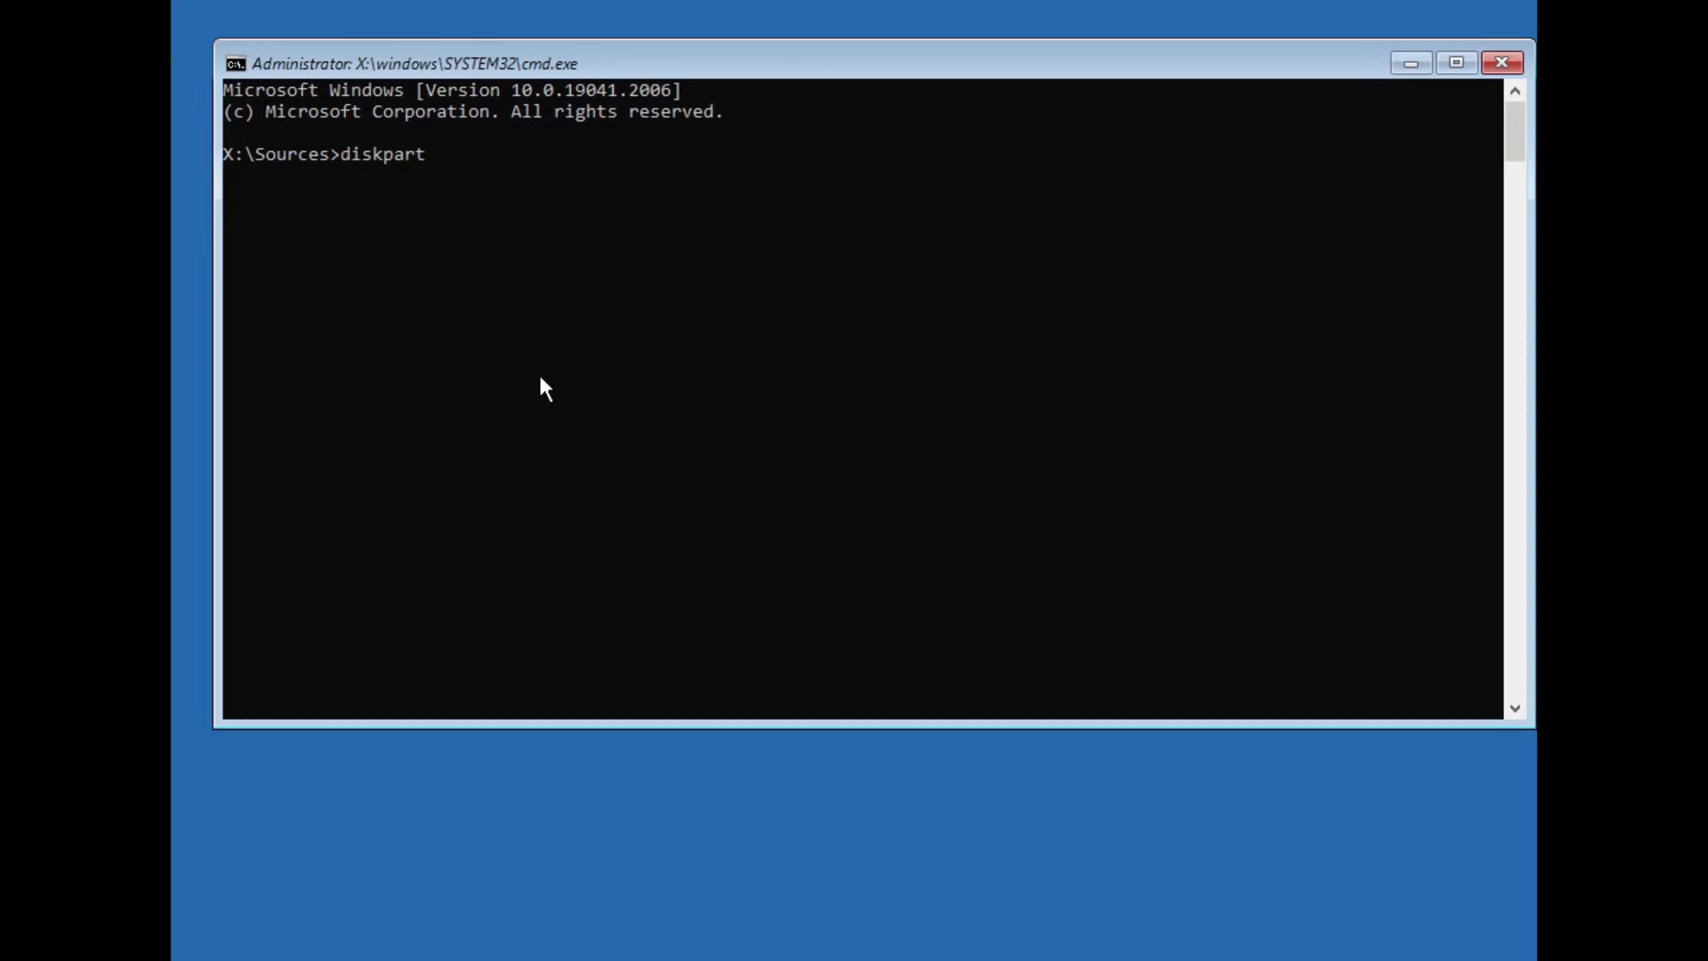
key(Return)
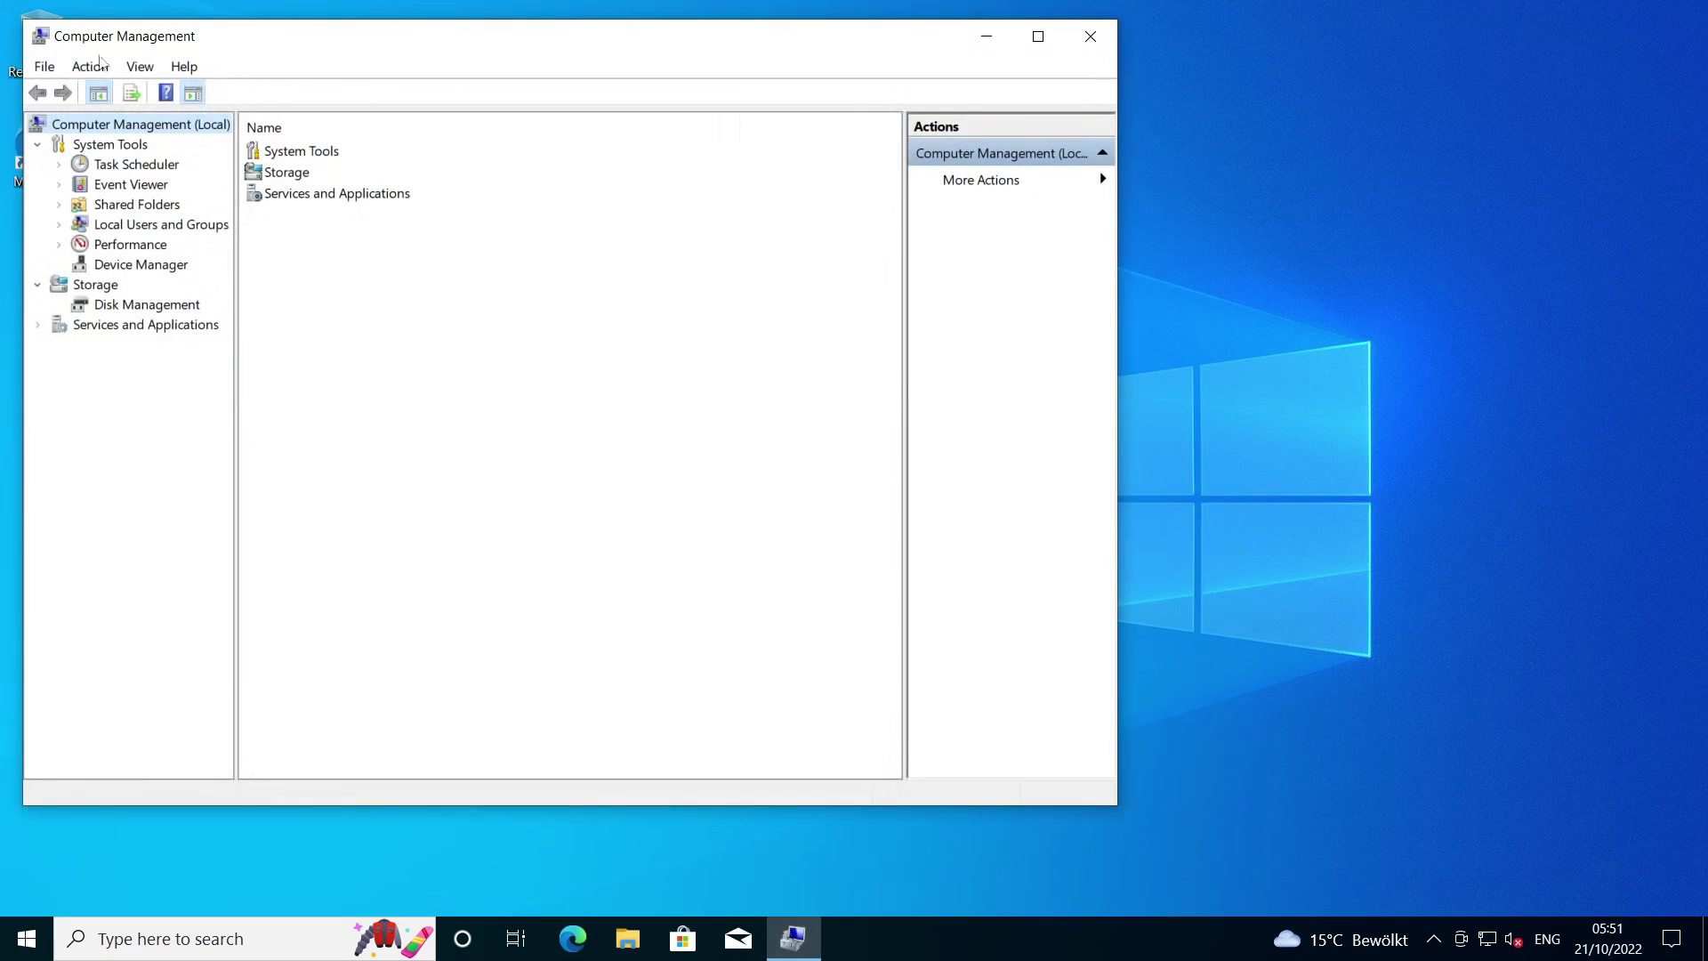
- Open Disk 0's properties in Disk Management and move the properties window clear of the disk overview
click(123, 307)
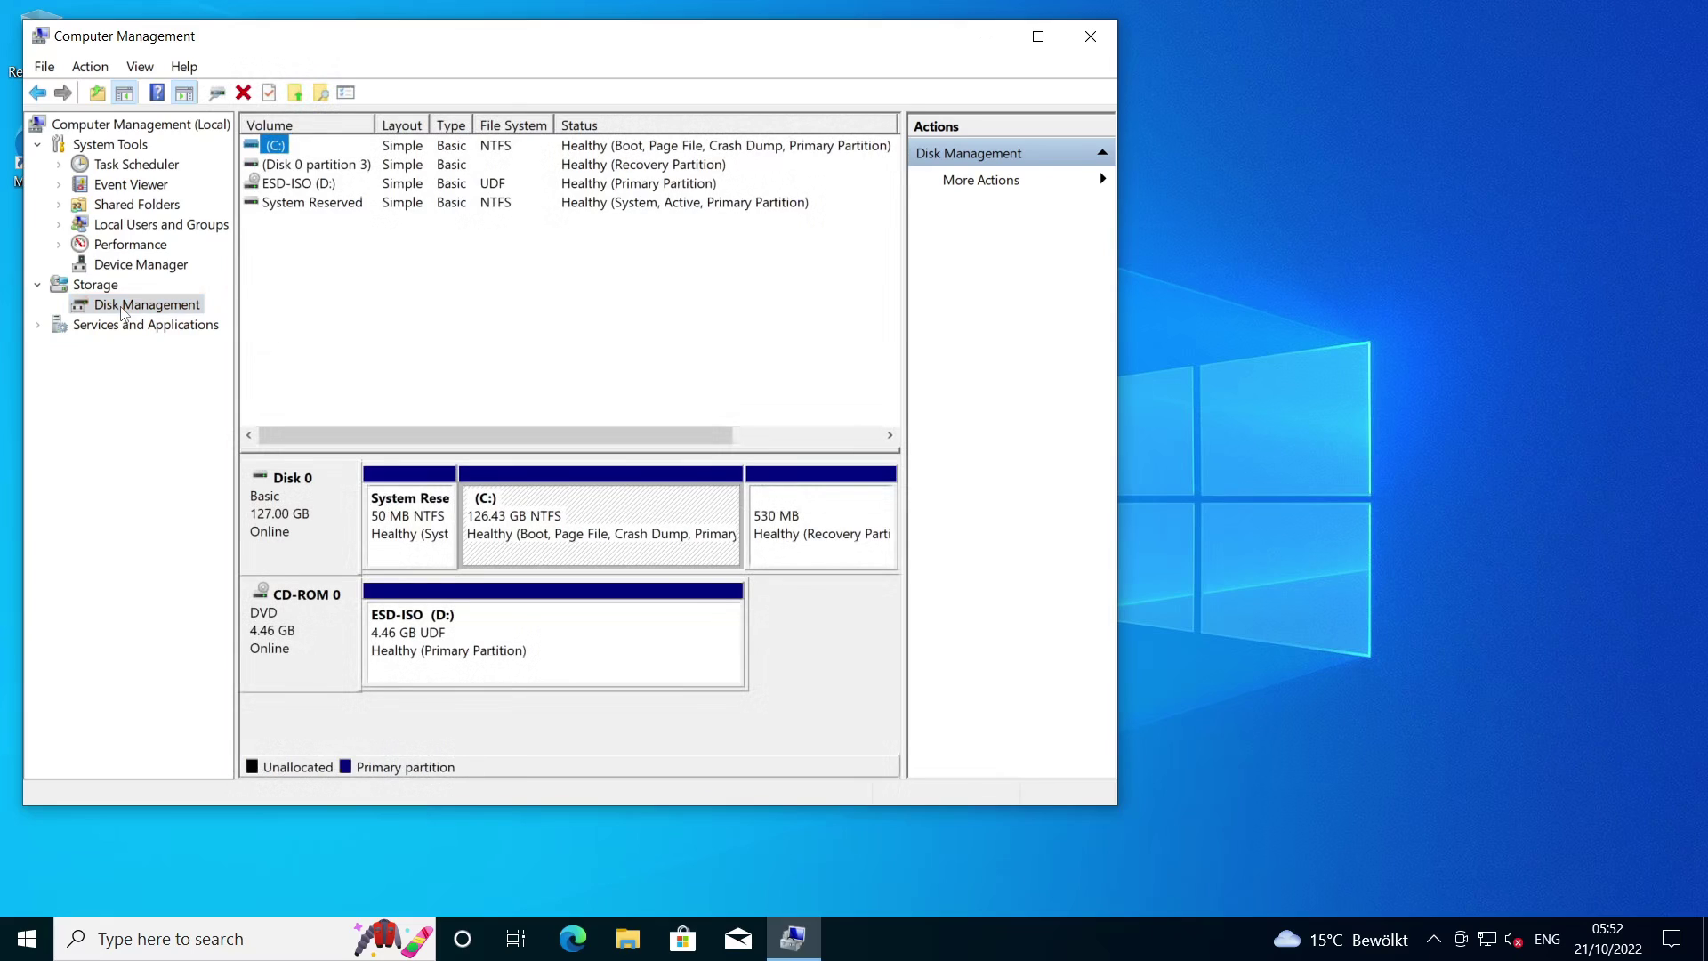
right_click(333, 504)
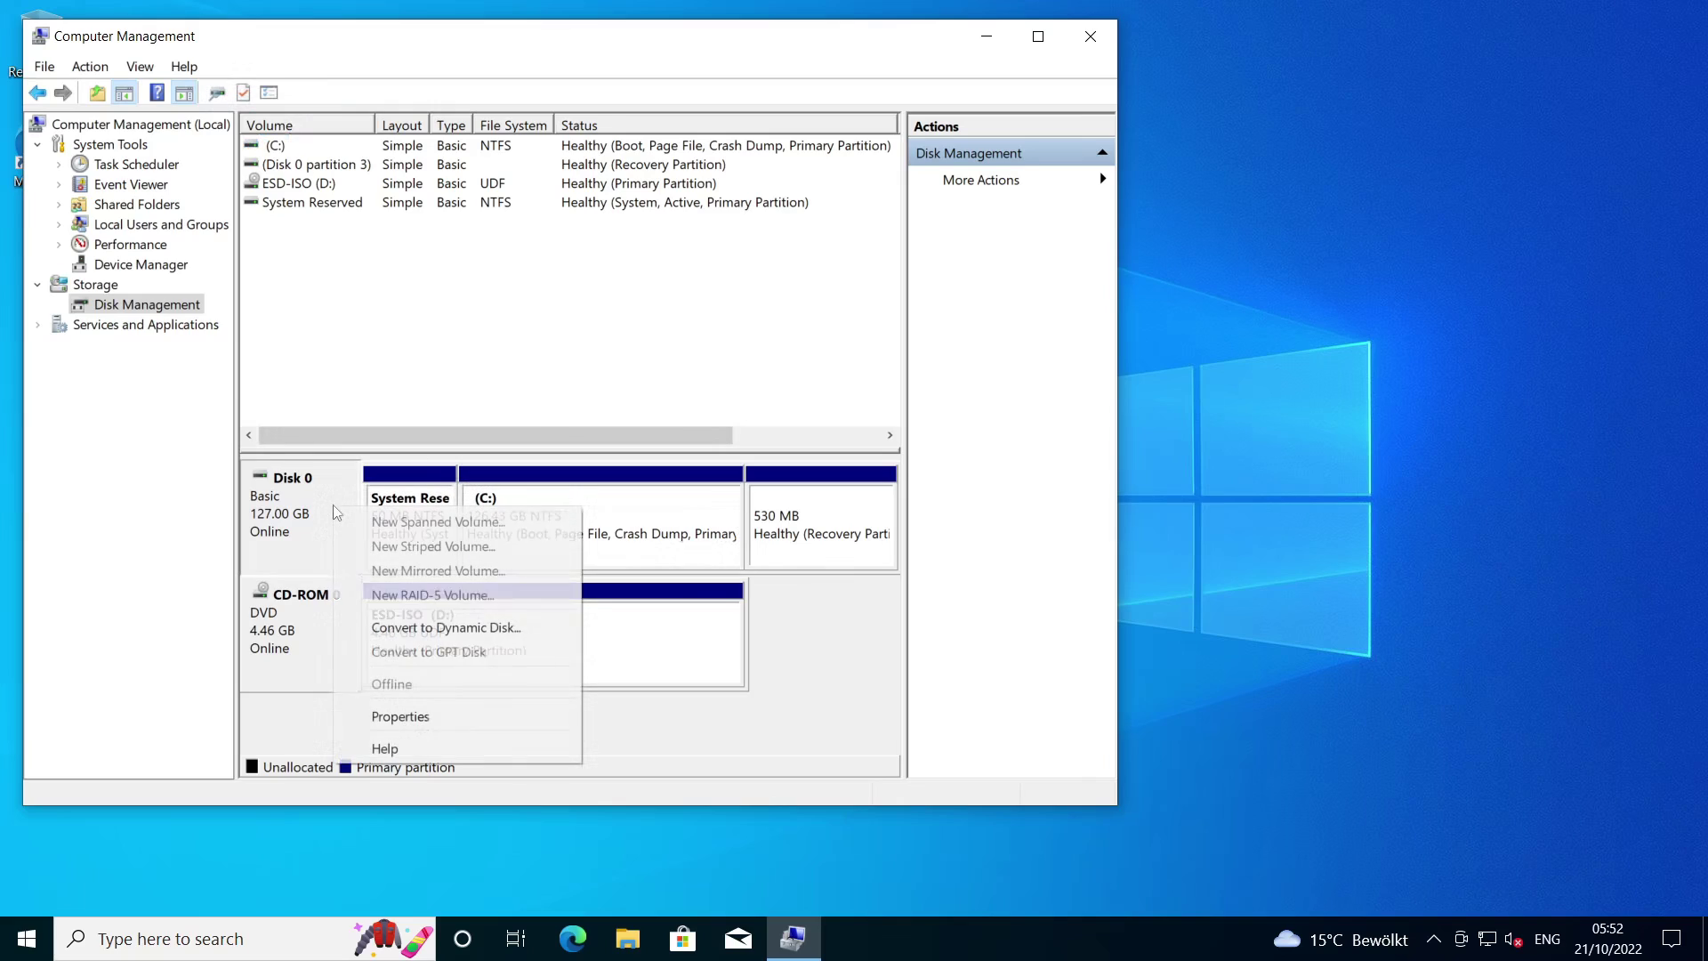
click(417, 716)
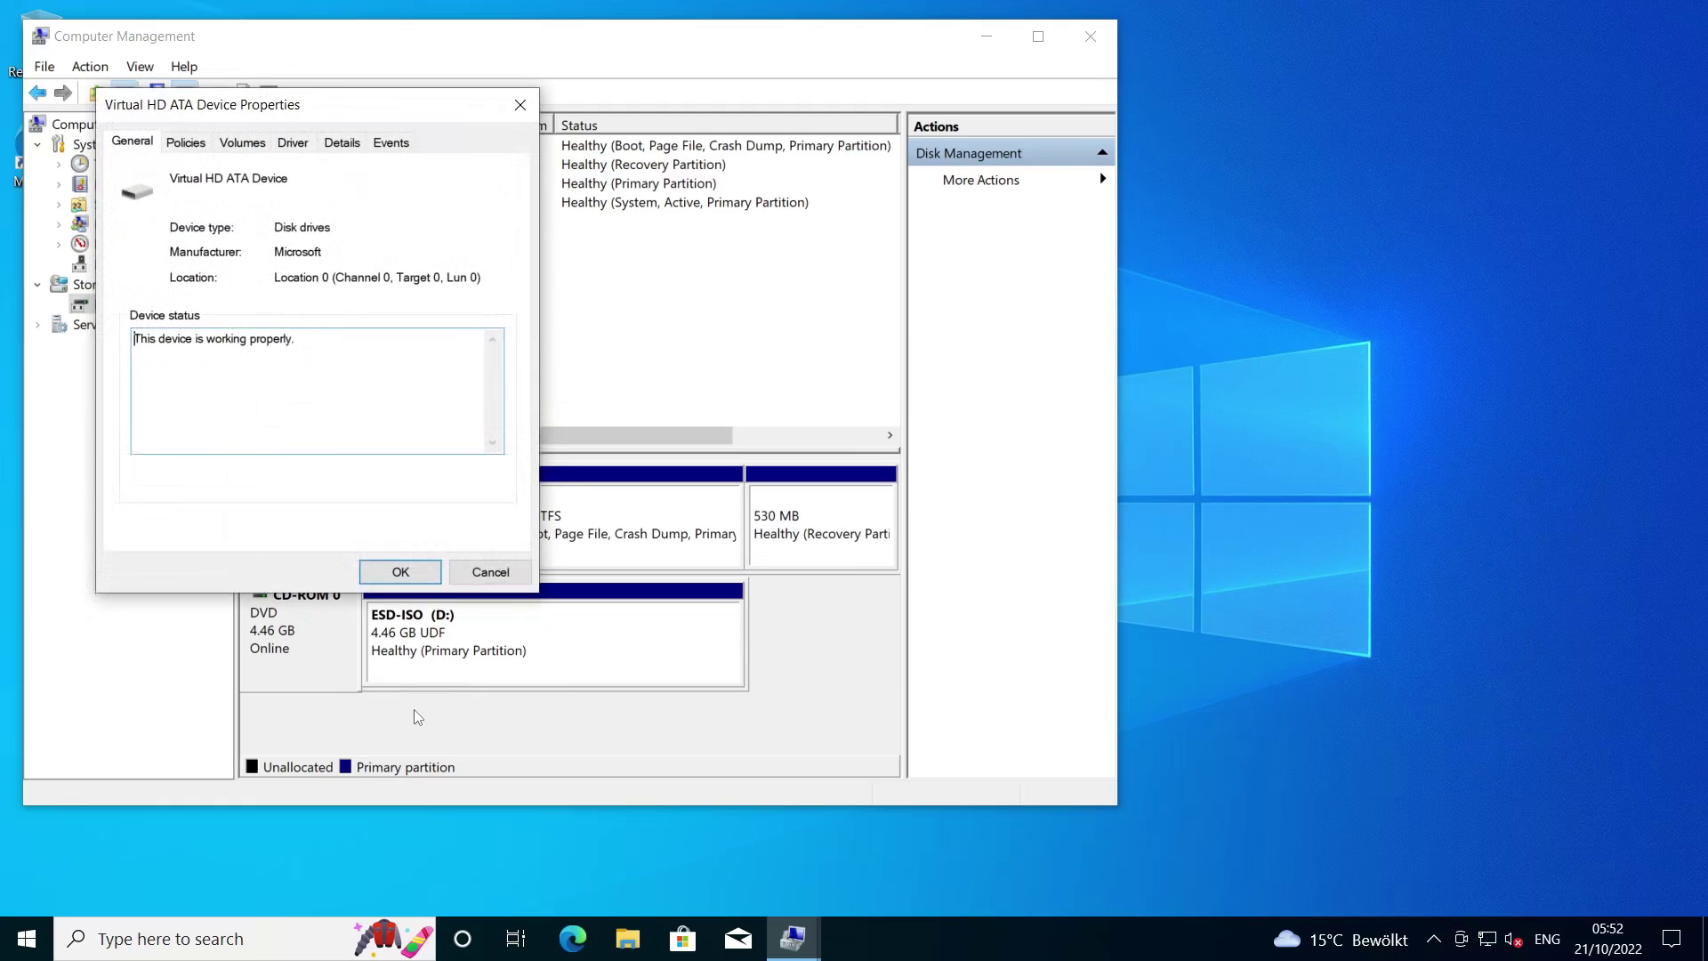
drag(346, 108, 1131, 216)
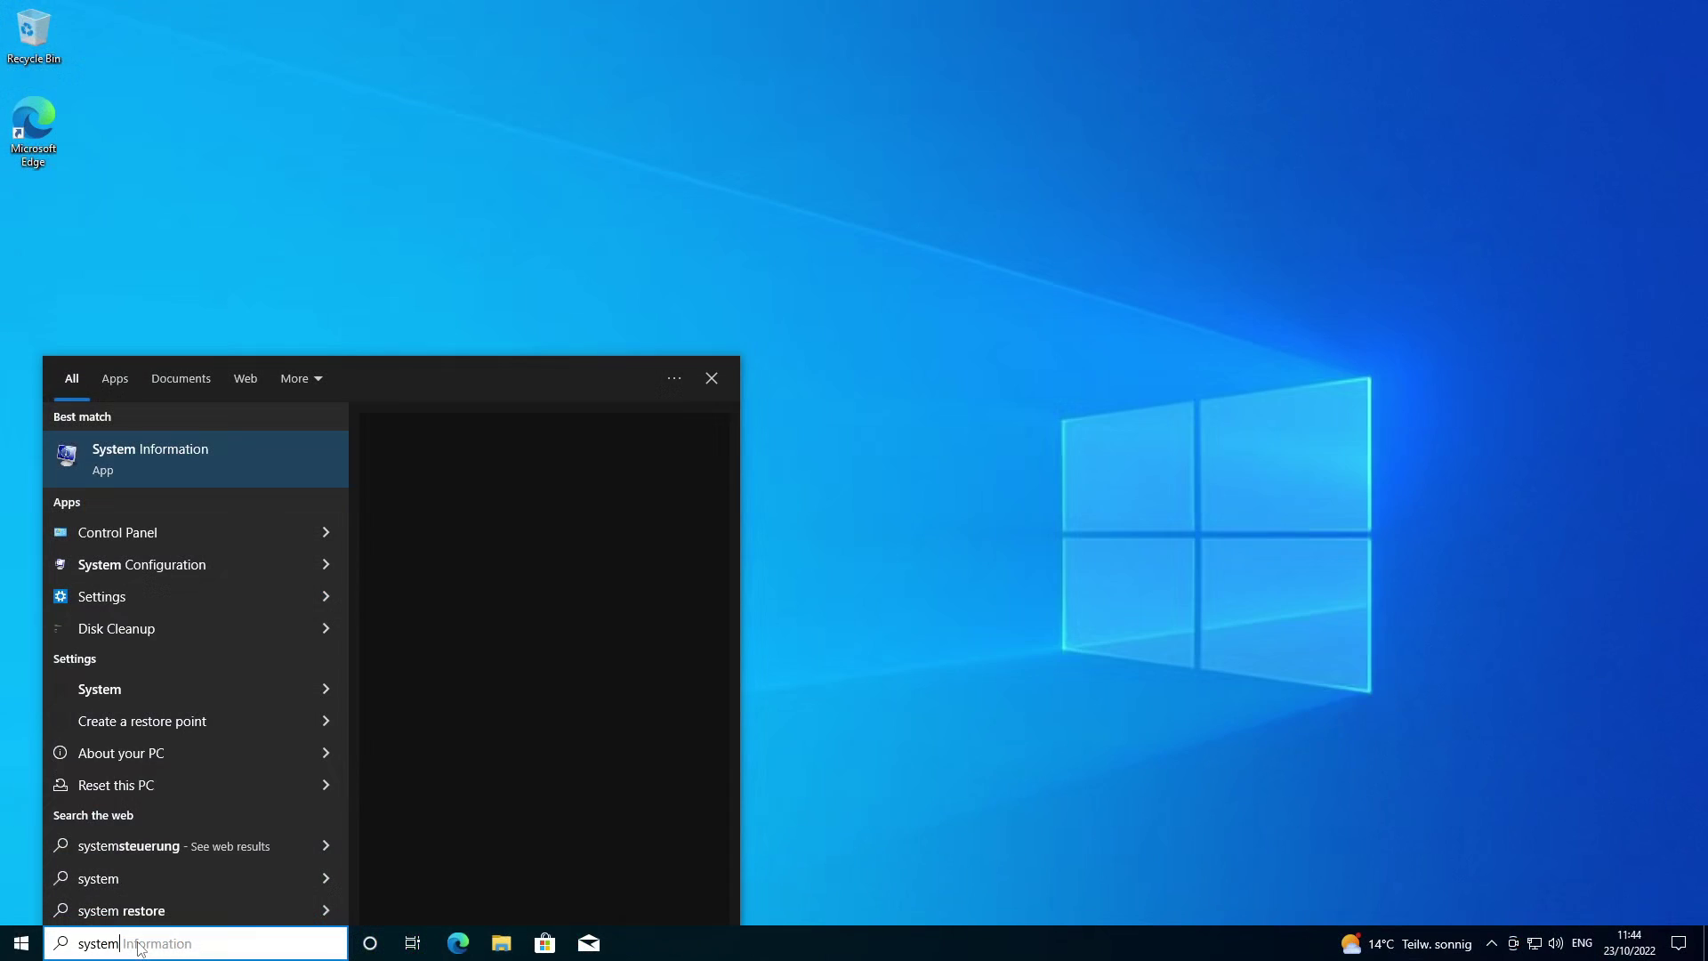
- Search Windows for systeminfo and open System Information
text(info)
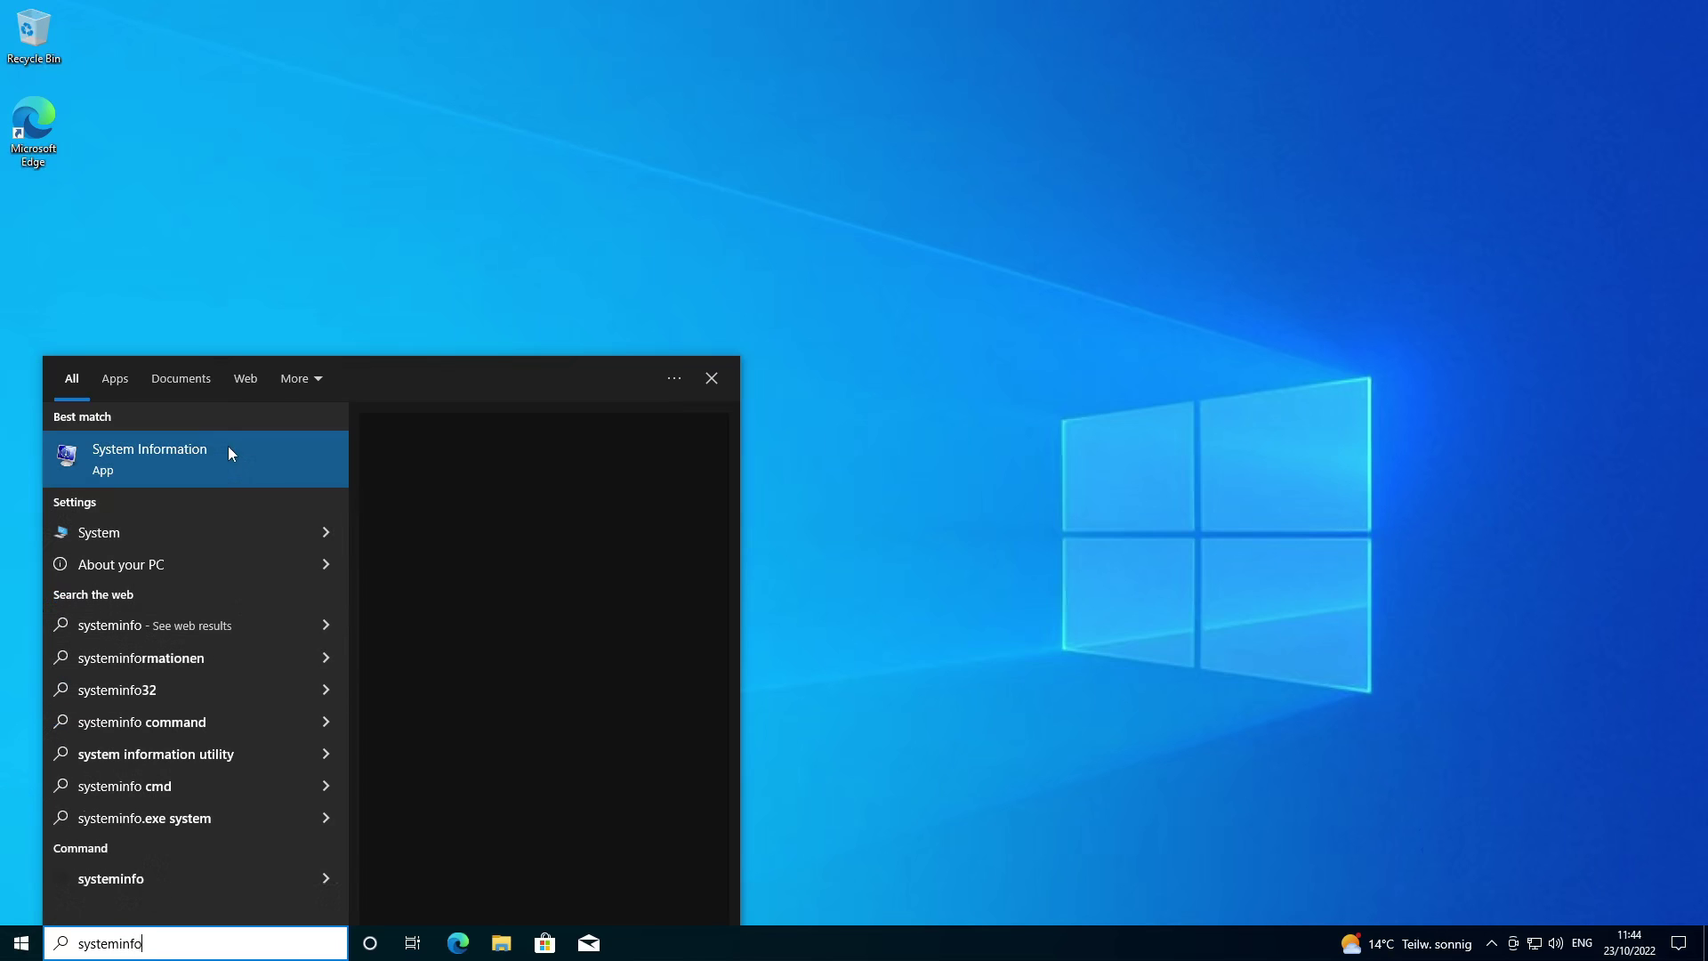
click(203, 445)
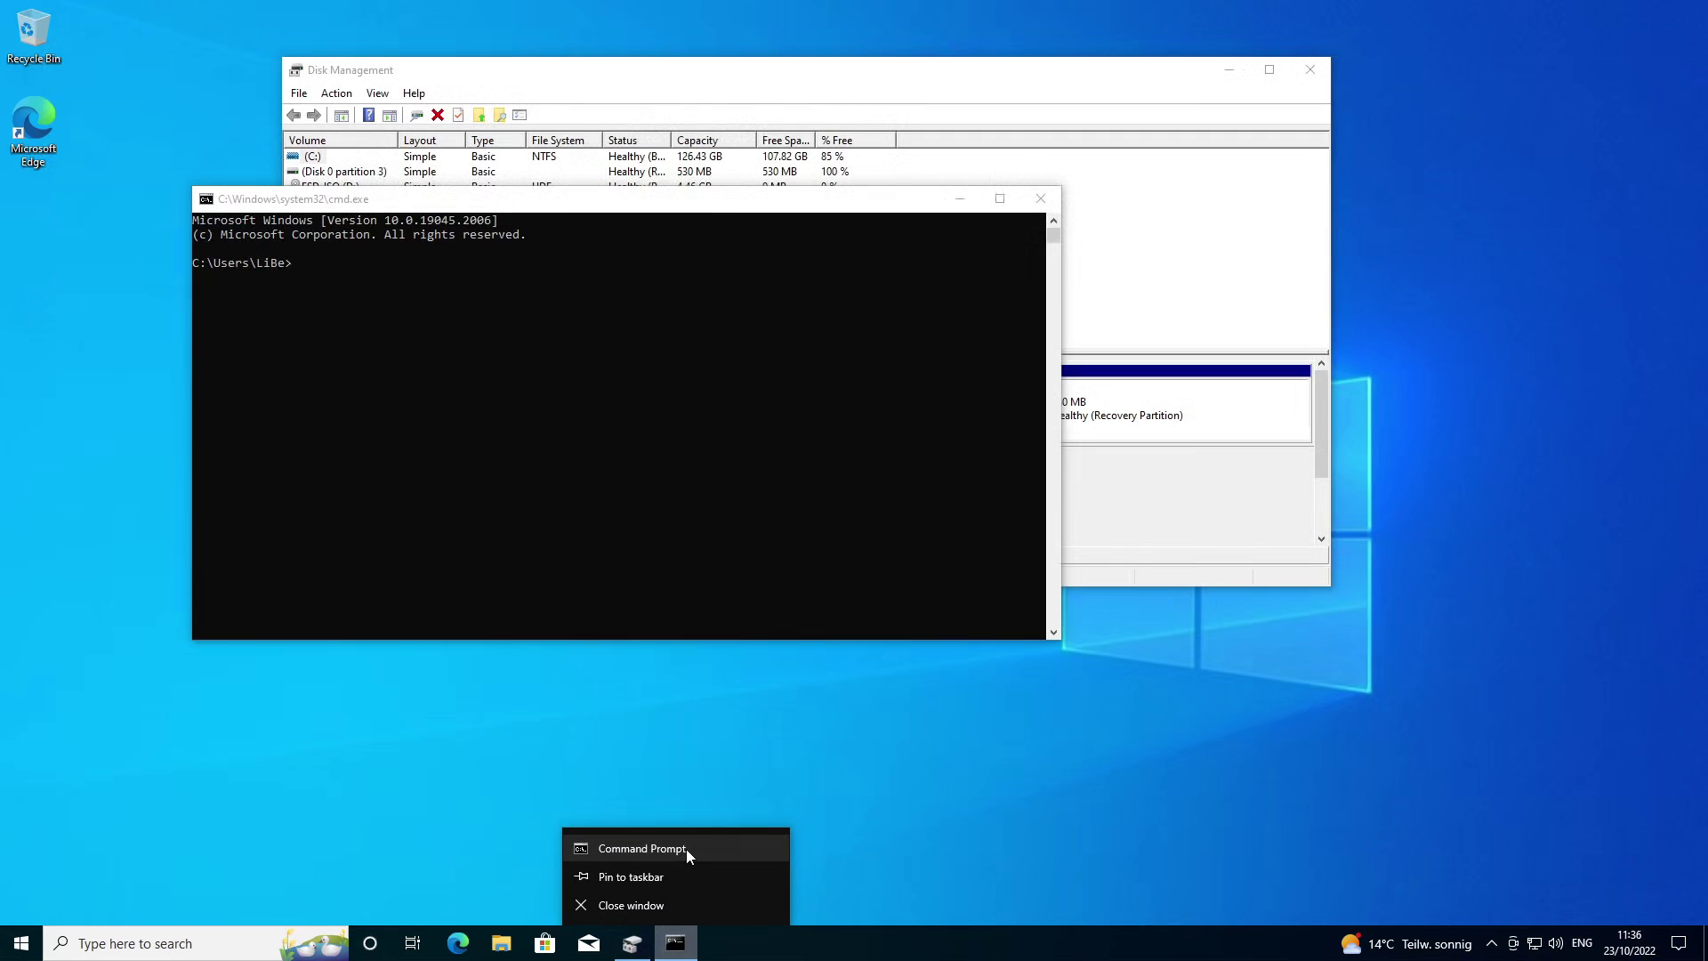
- Run mbr2gpt /convert /disk:0 /allowFullOS in a Command Prompt with administrator rights
right_click(686, 849)
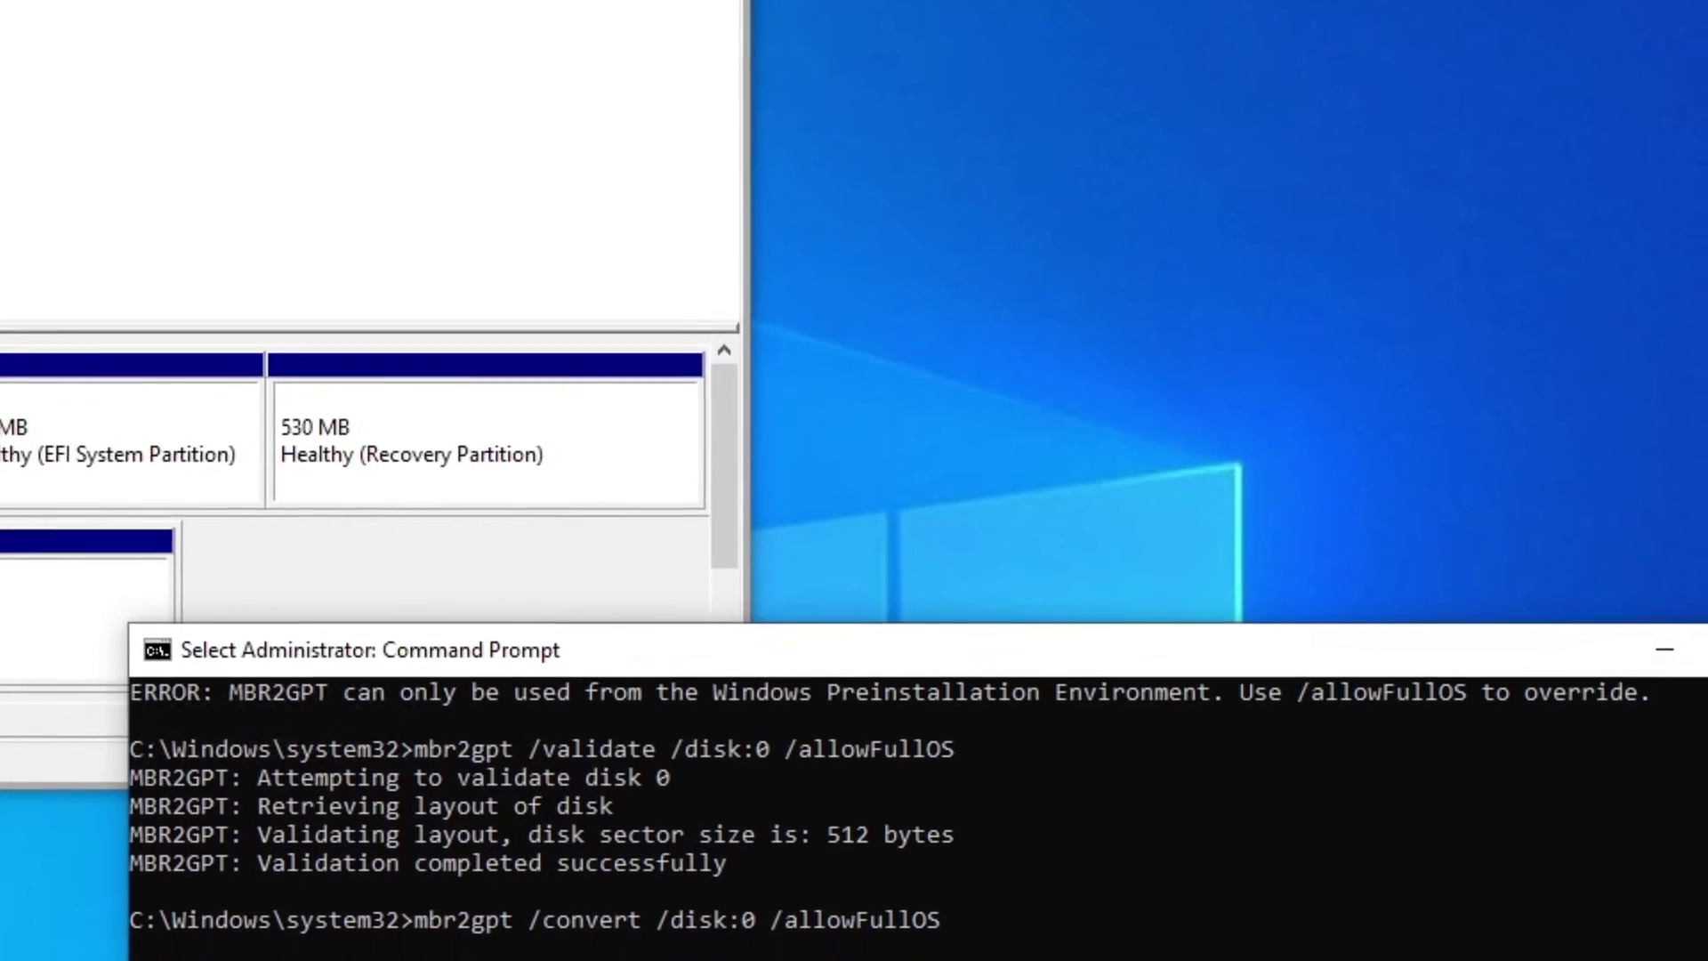
key(Return)
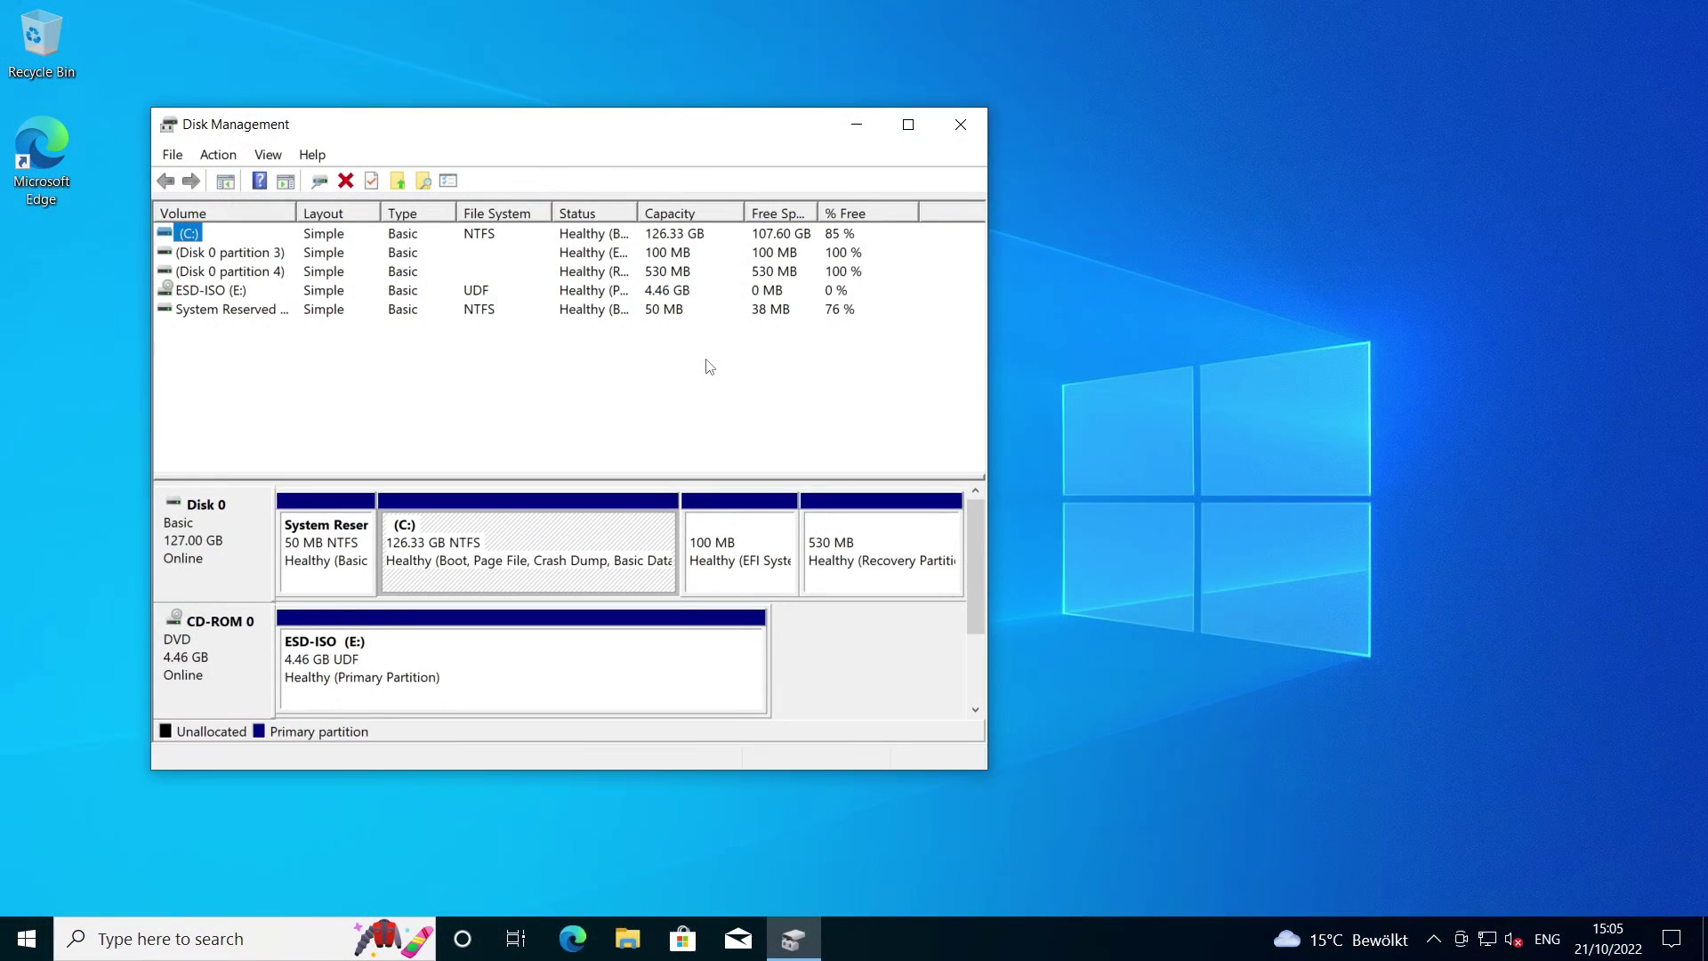
- Check Disk 0's conversion options and its EFI system partition in Disk Management
right_click(233, 533)
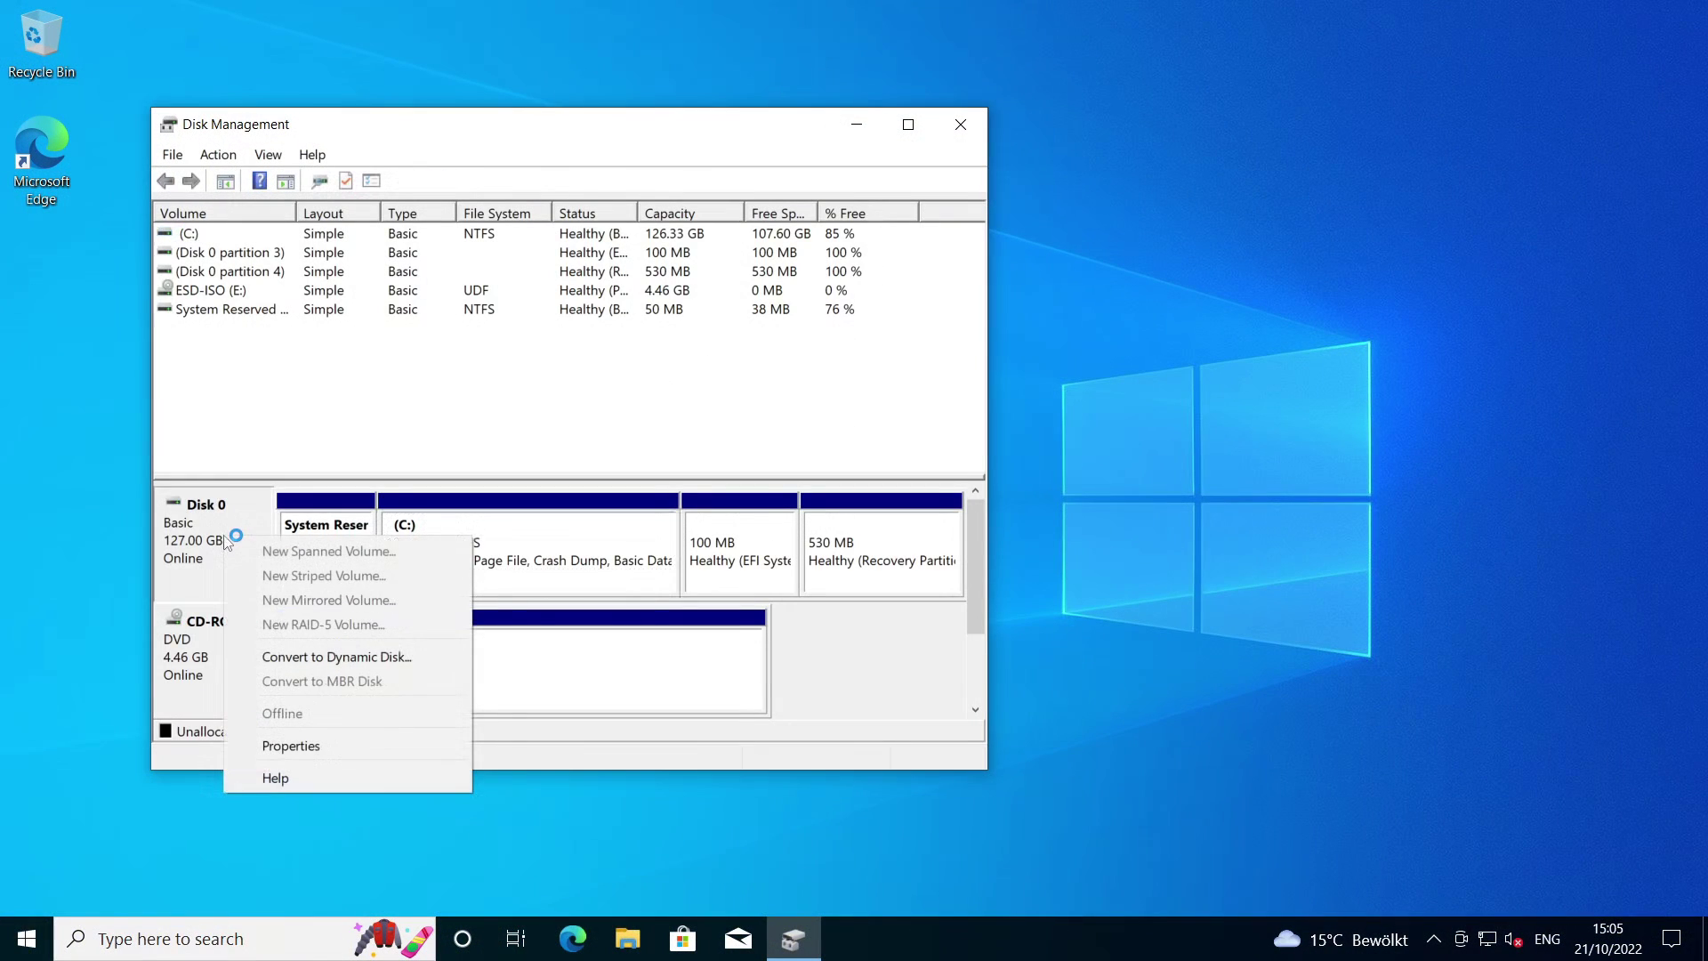
key(Escape)
double_click(743, 552)
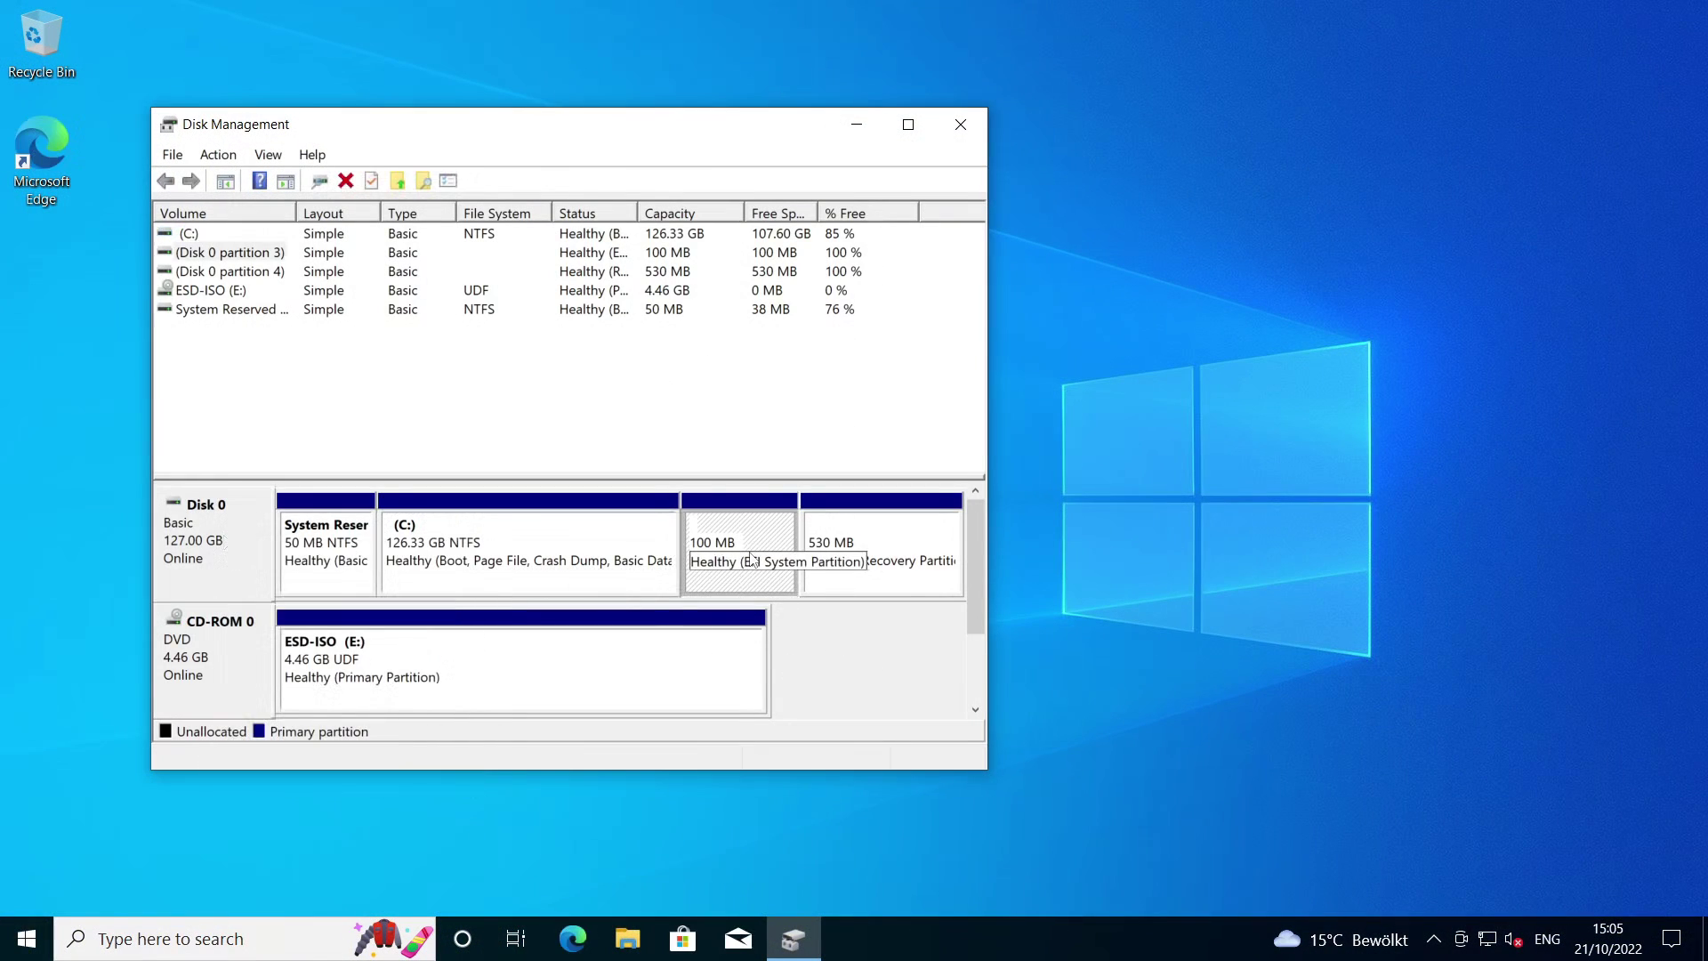
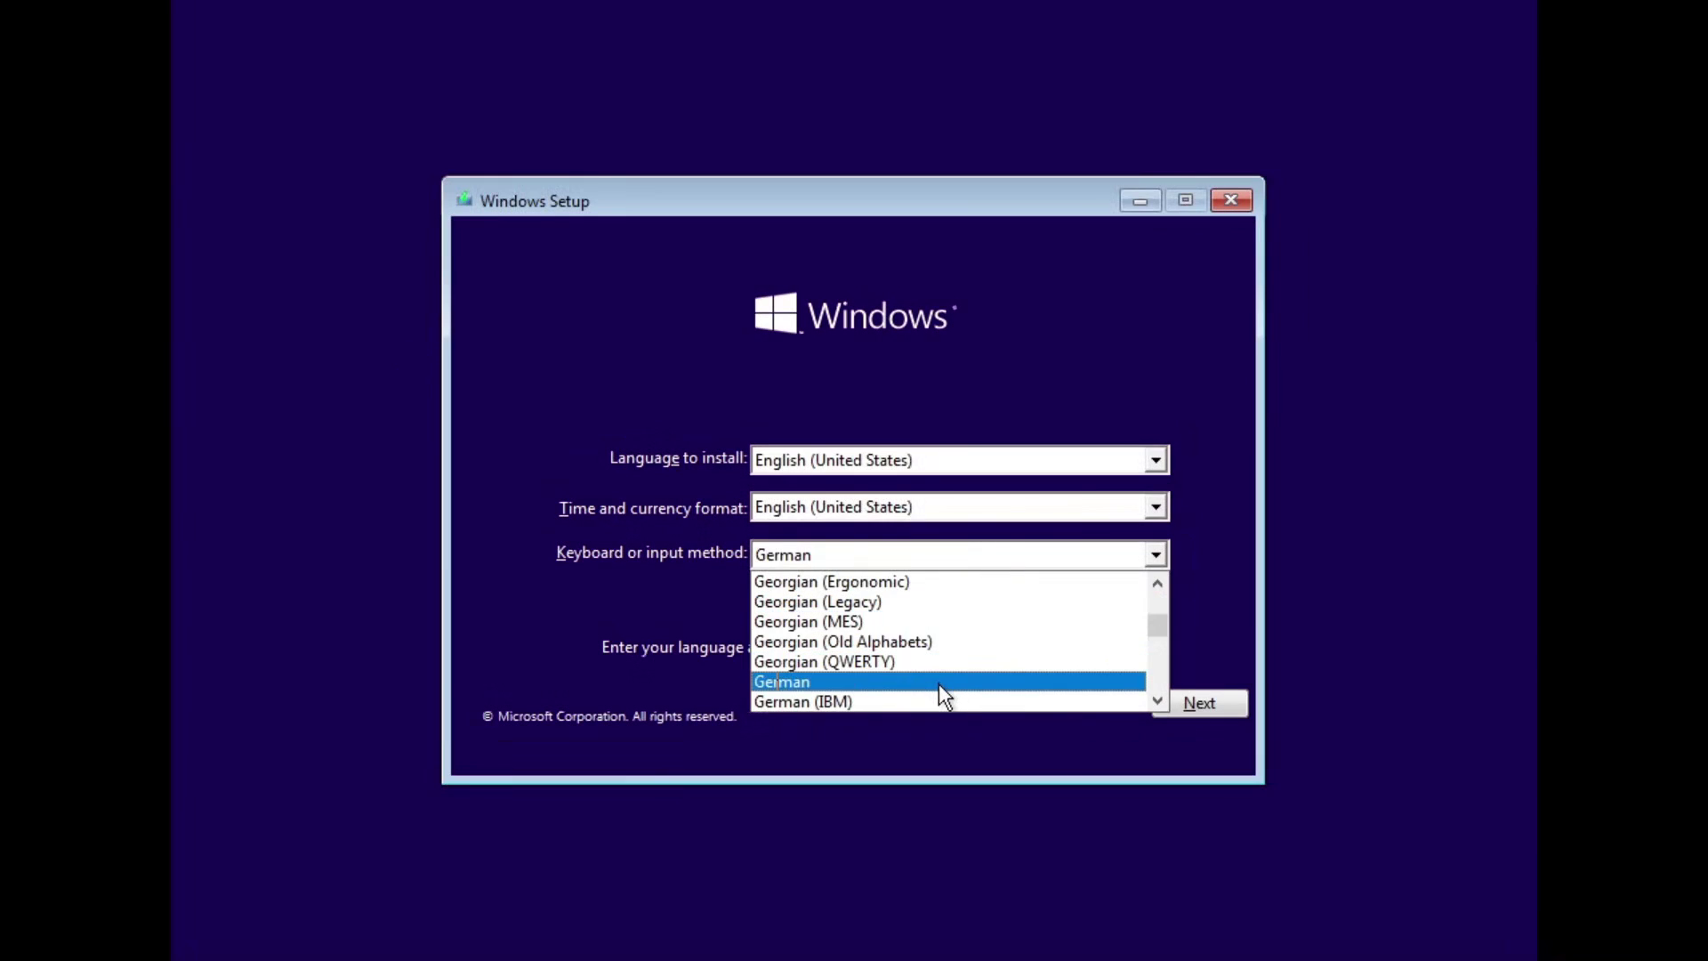
- Set the Windows Setup keyboard to German and open the Command Prompt from the advanced repair options
click(938, 681)
click(1197, 704)
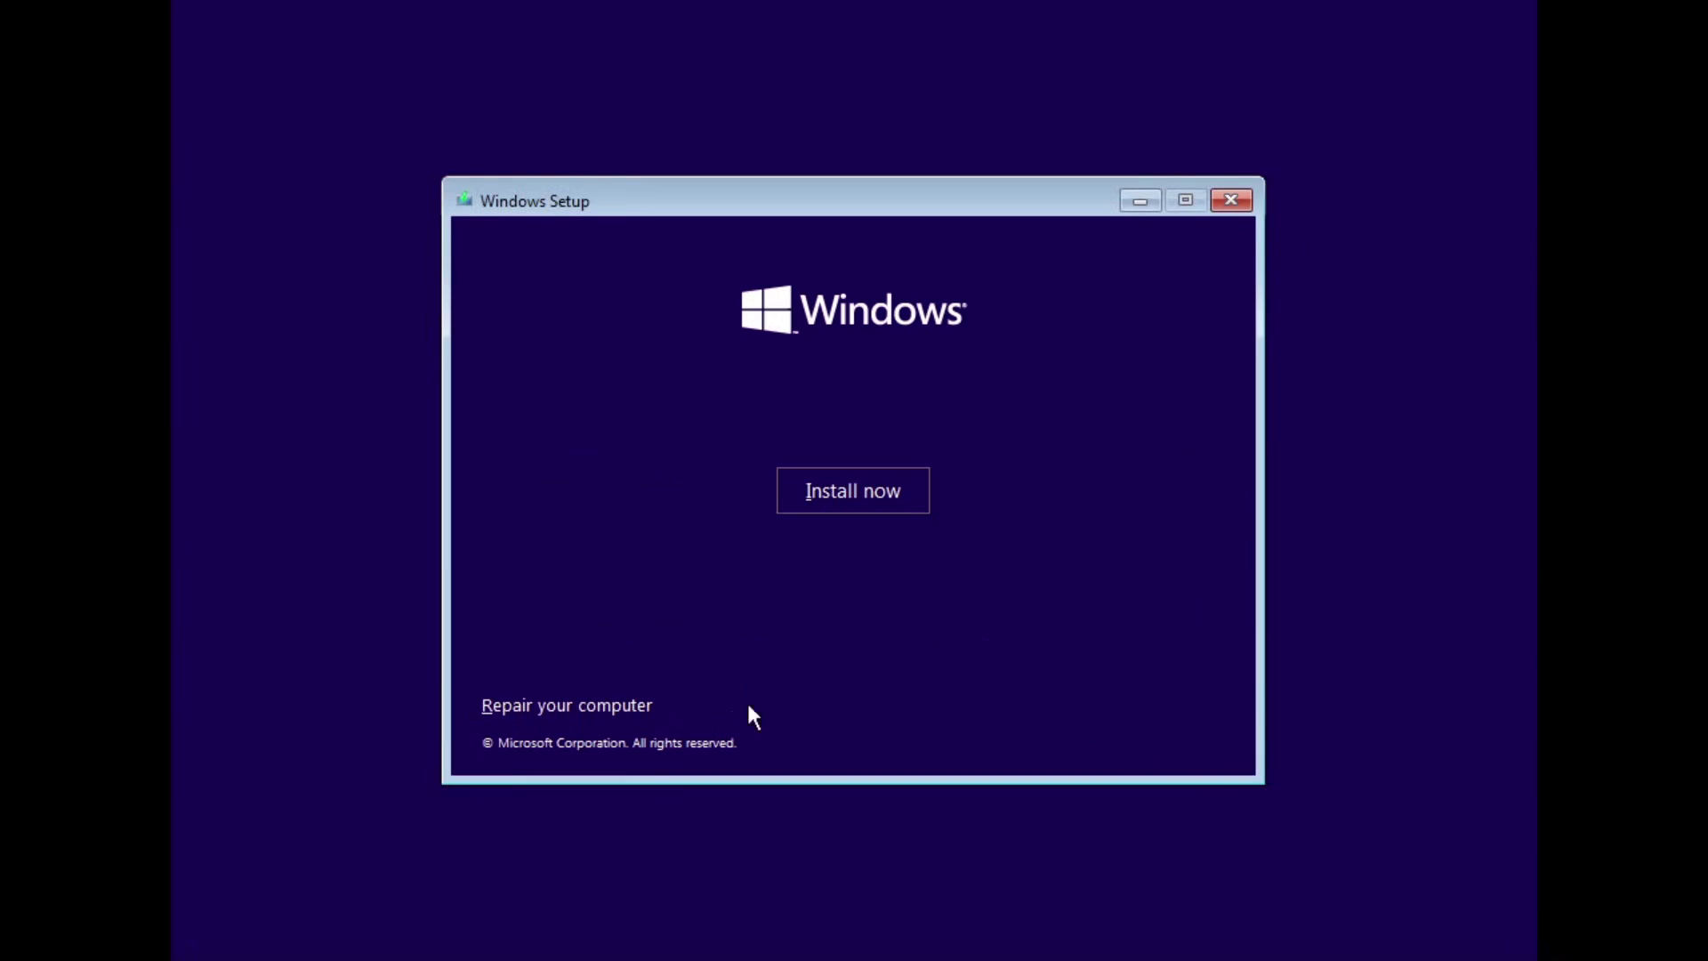
click(627, 707)
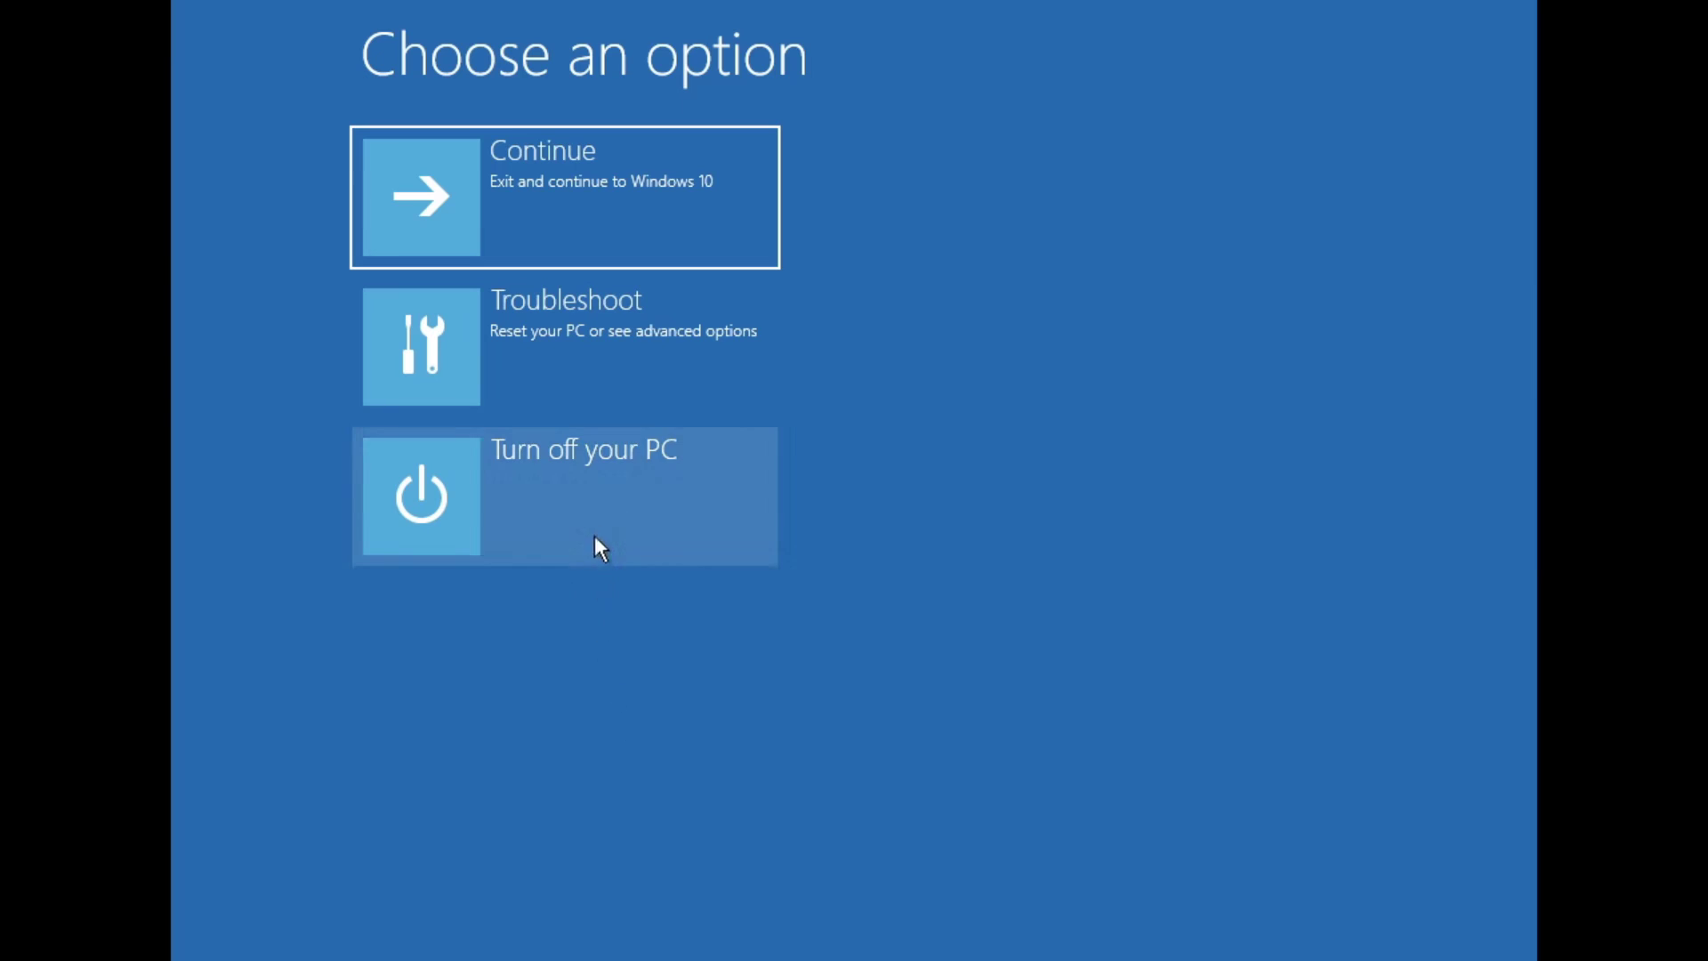
click(541, 349)
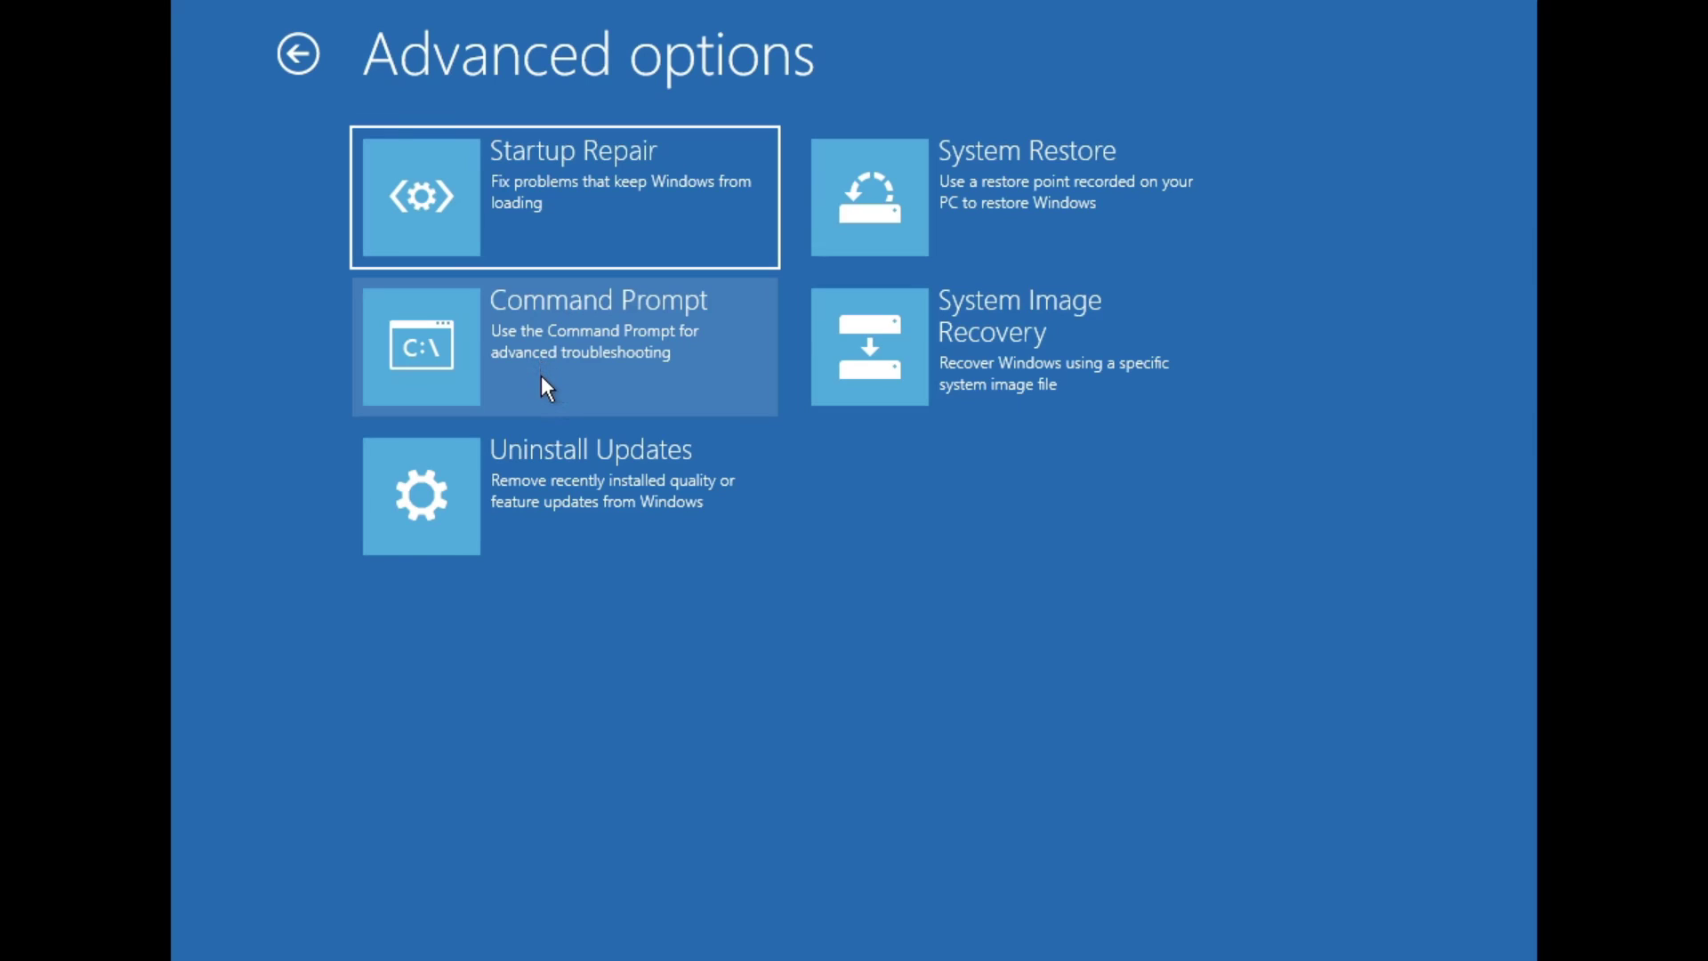
click(541, 375)
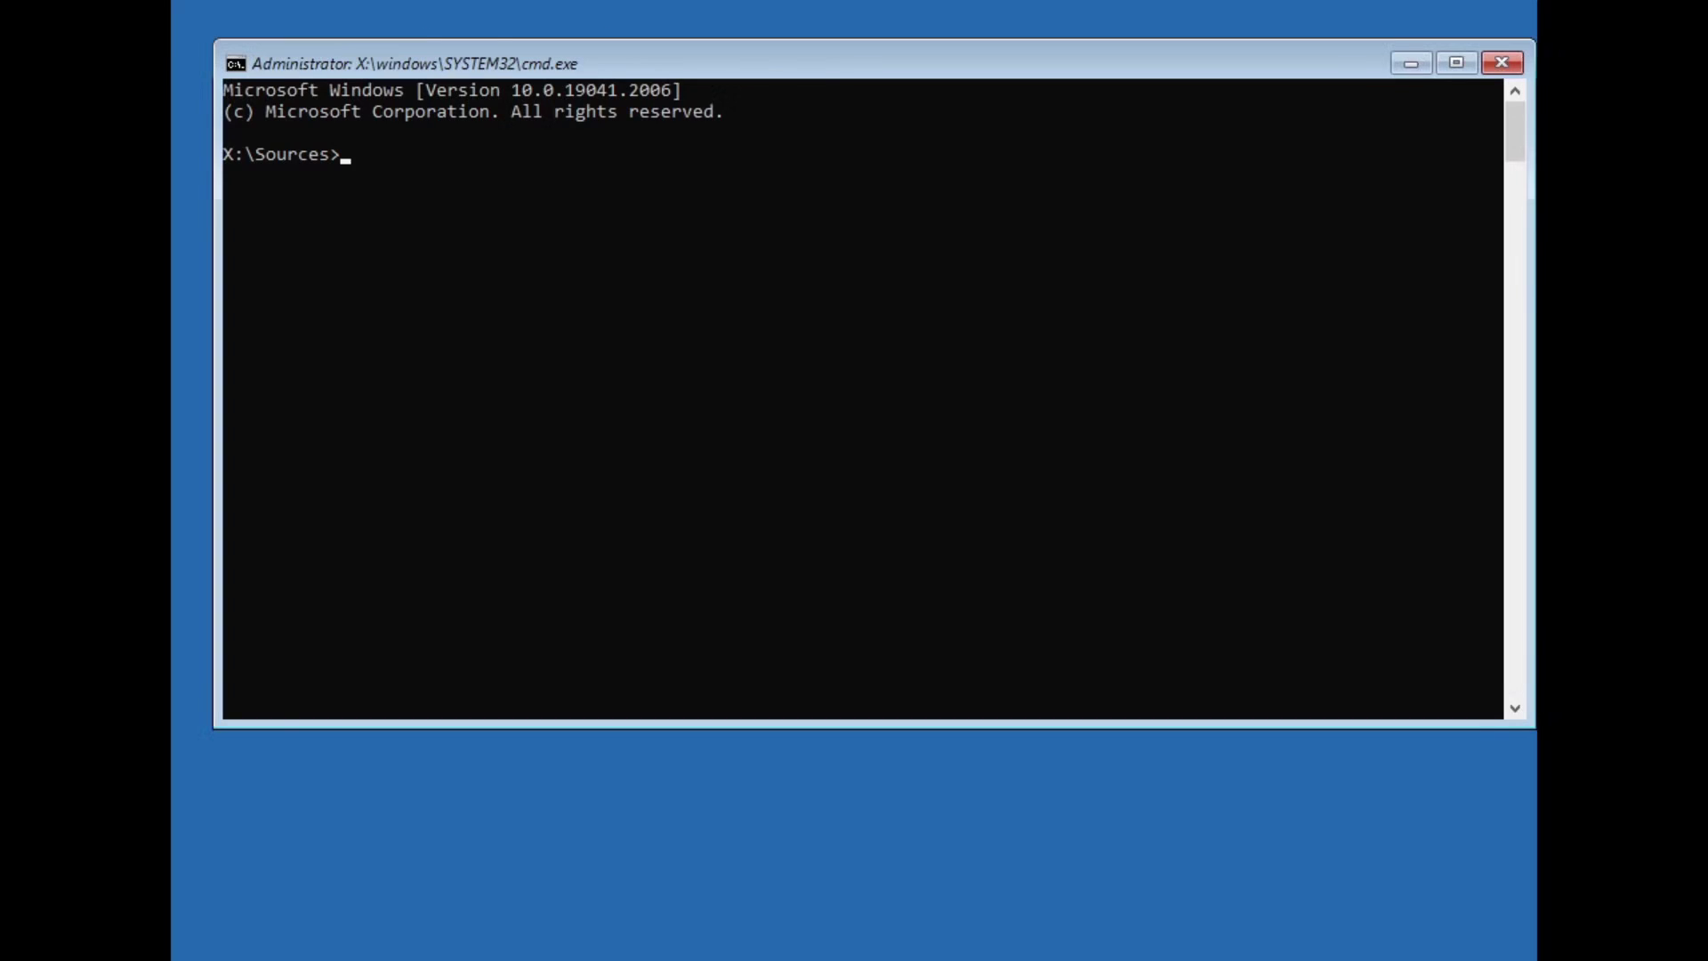
click(540, 376)
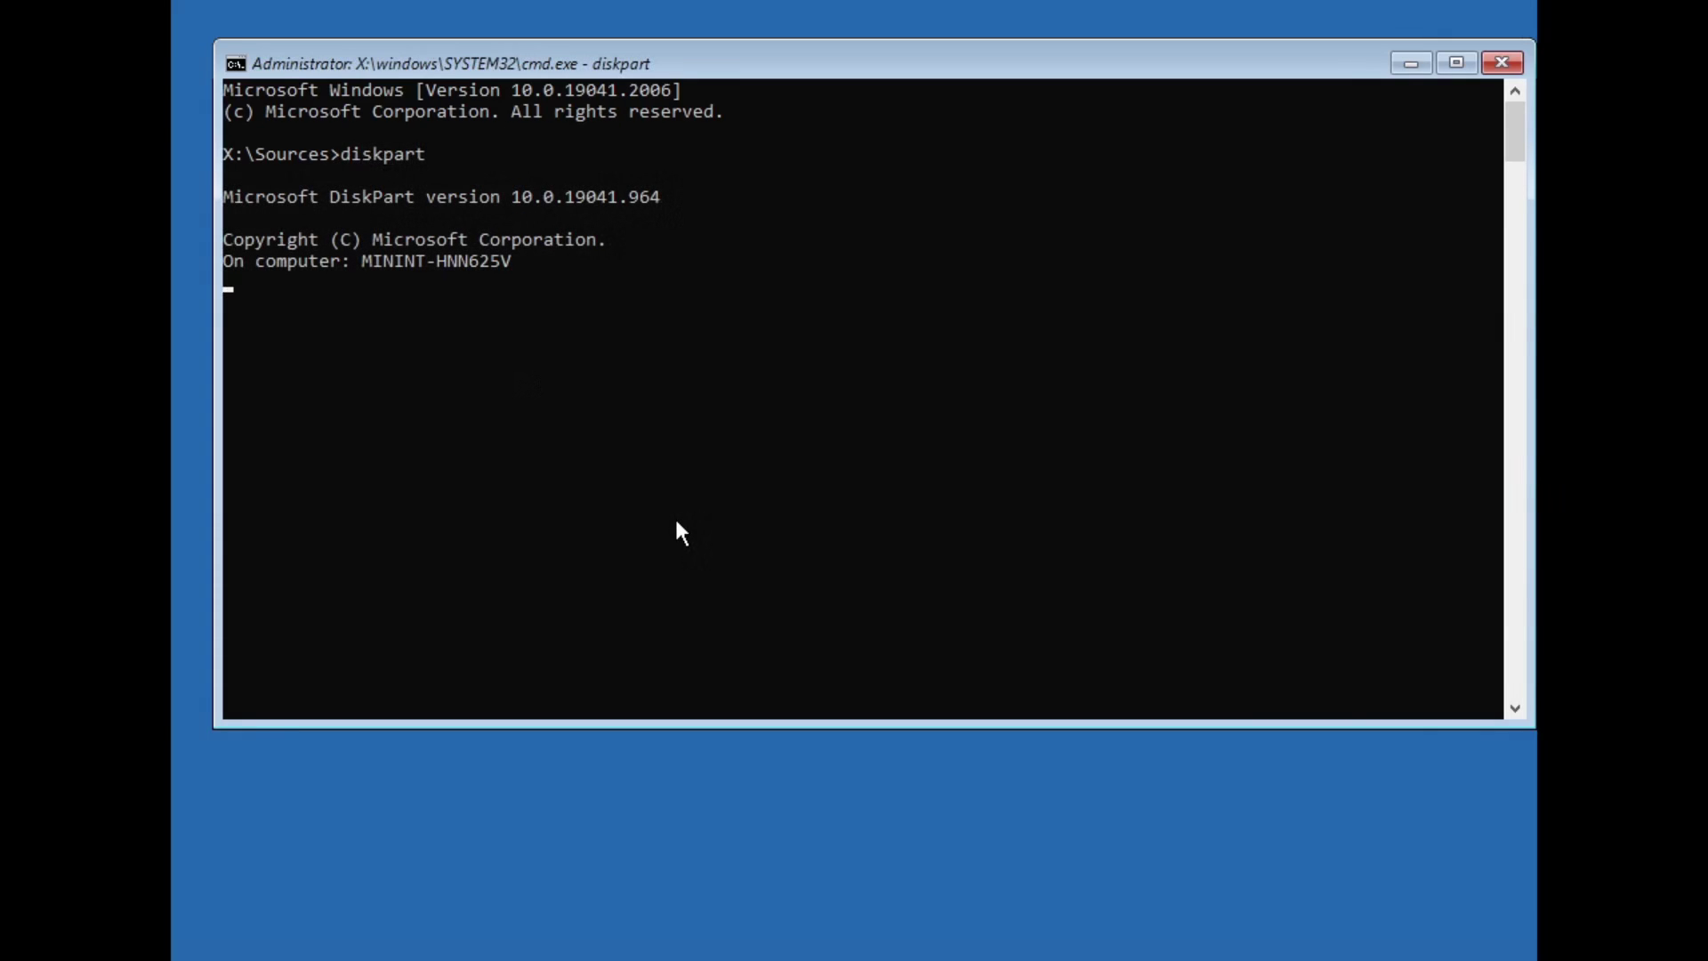
- Start diskpart and list the computer's disks
key(Return)
text(list disk)
key(Return)
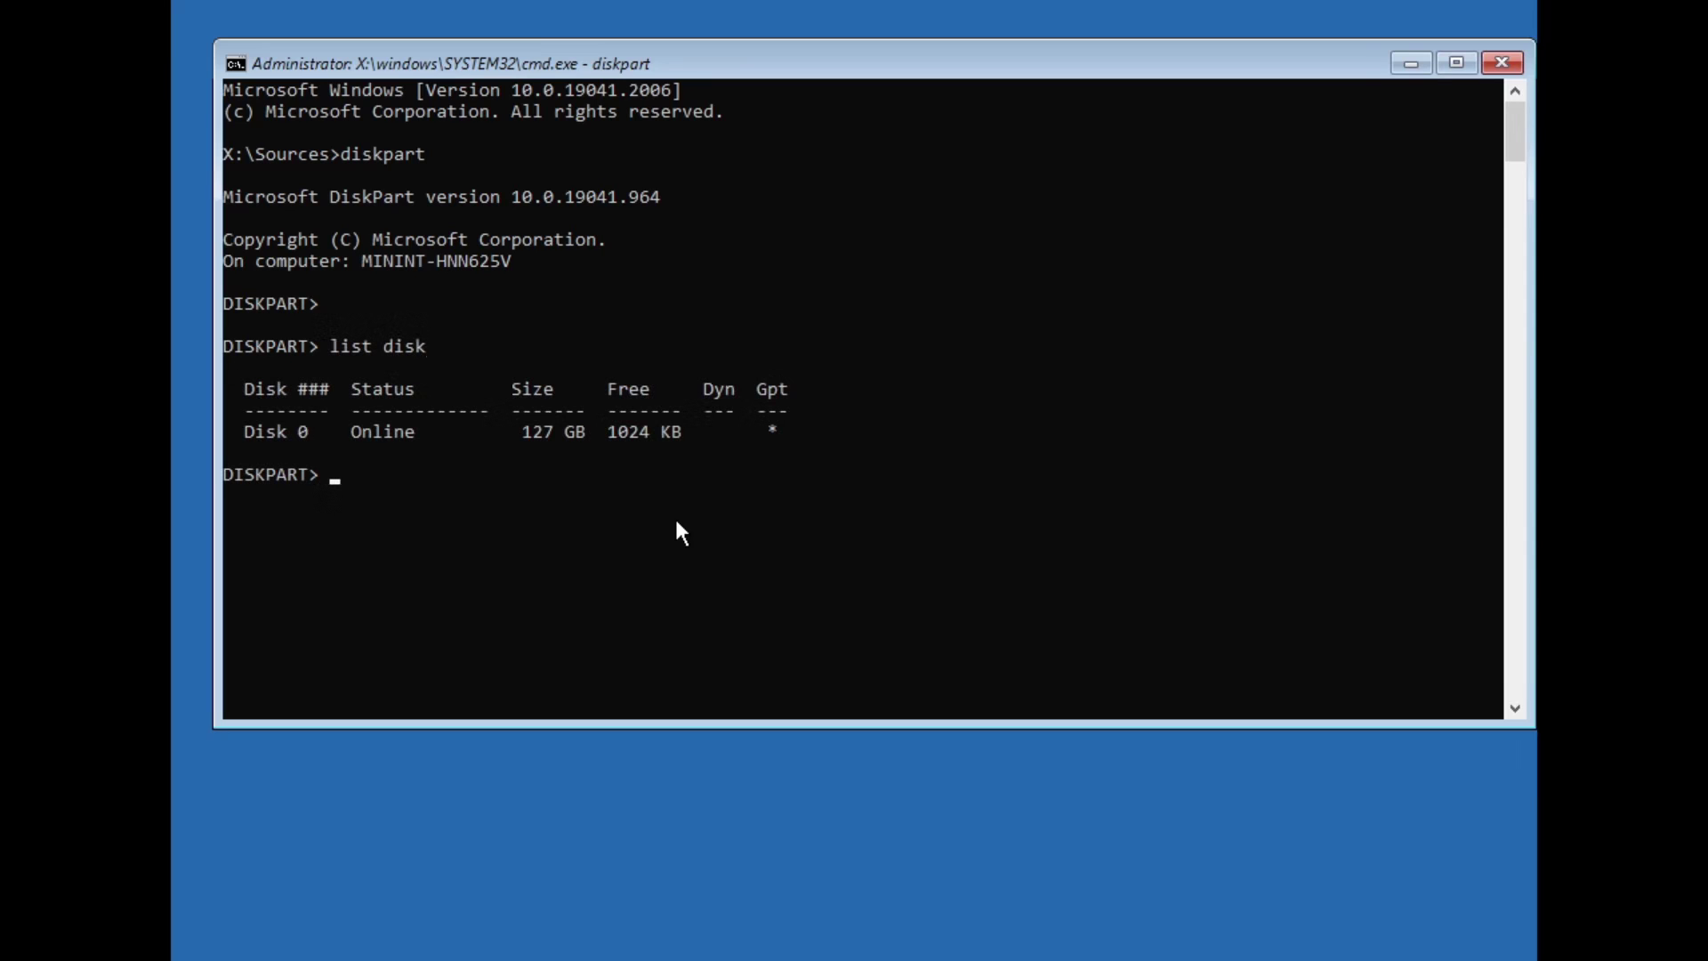
- Select disk 0 in DiskPart, list its partitions and highlight the System partition's row
scroll(723, 534, down, 2)
text(select disk 0)
key(Return)
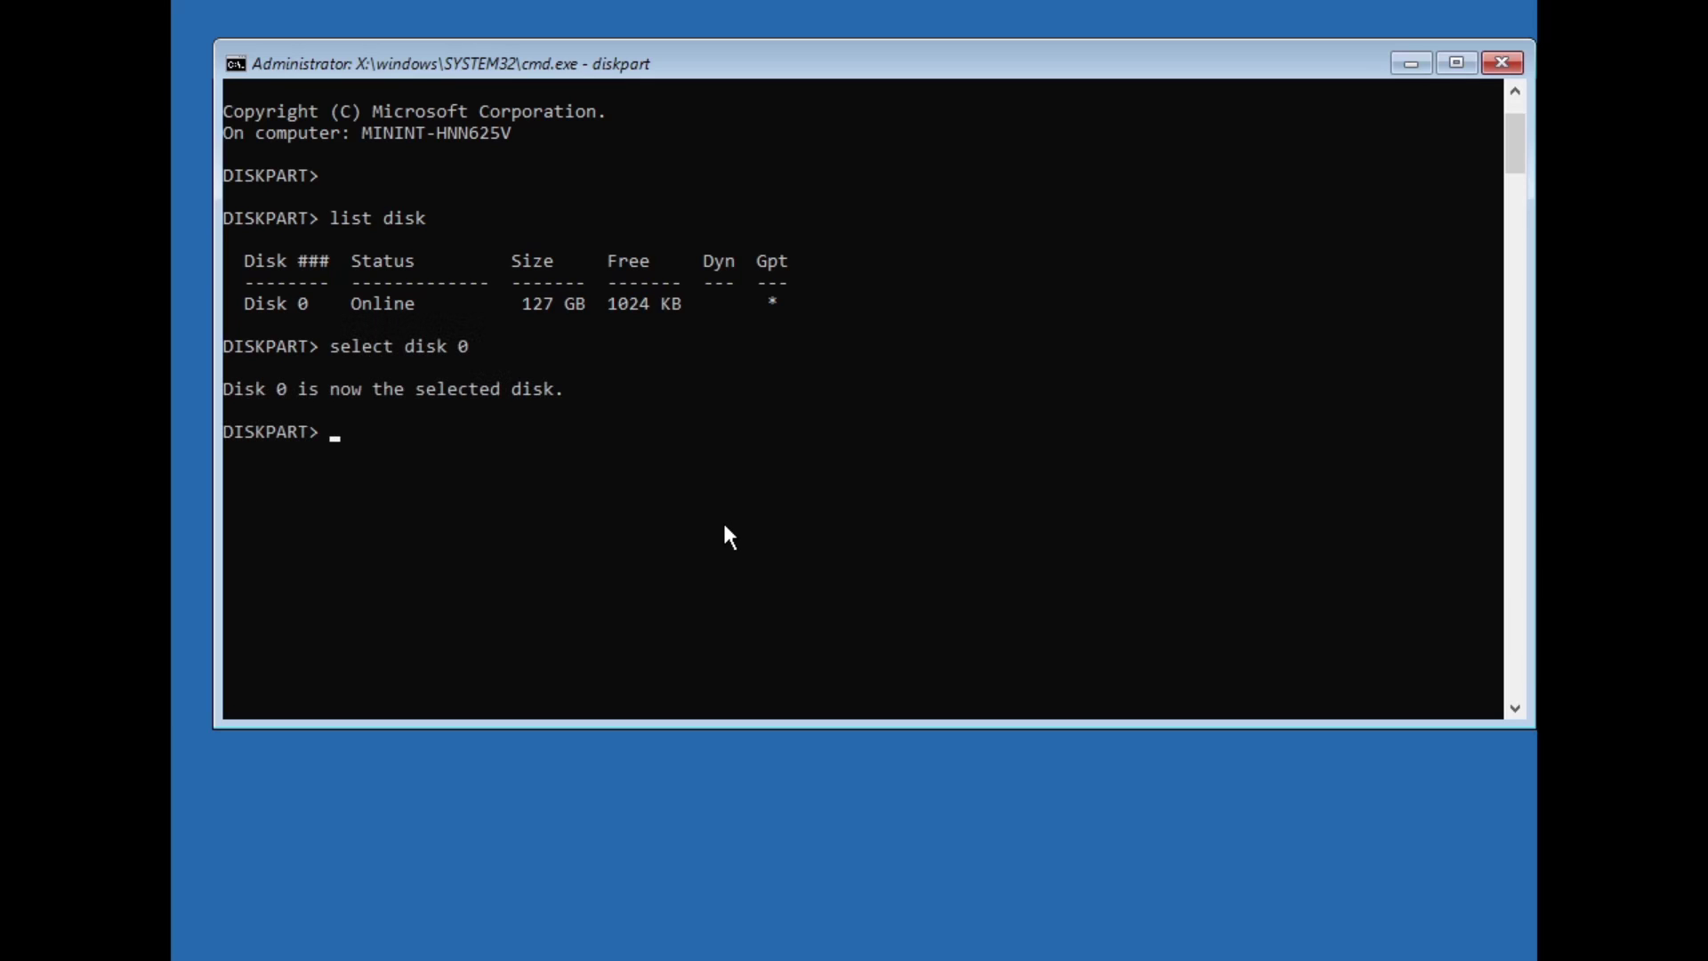
text(list partition)
key(Return)
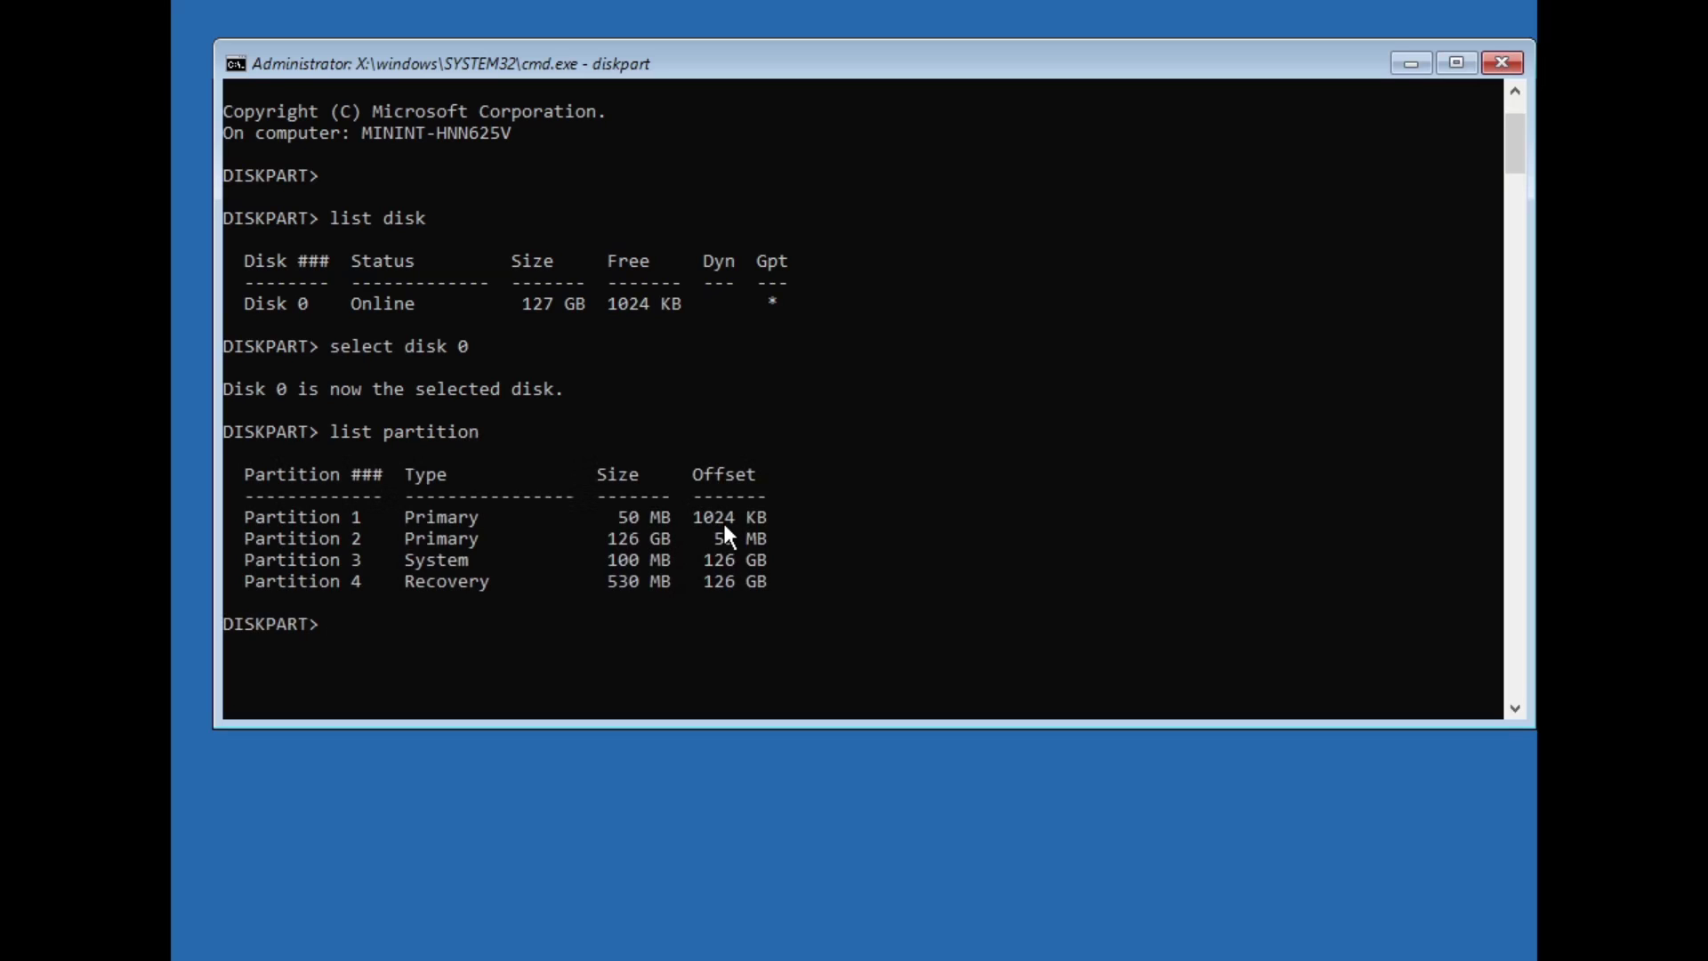
drag(242, 560, 762, 564)
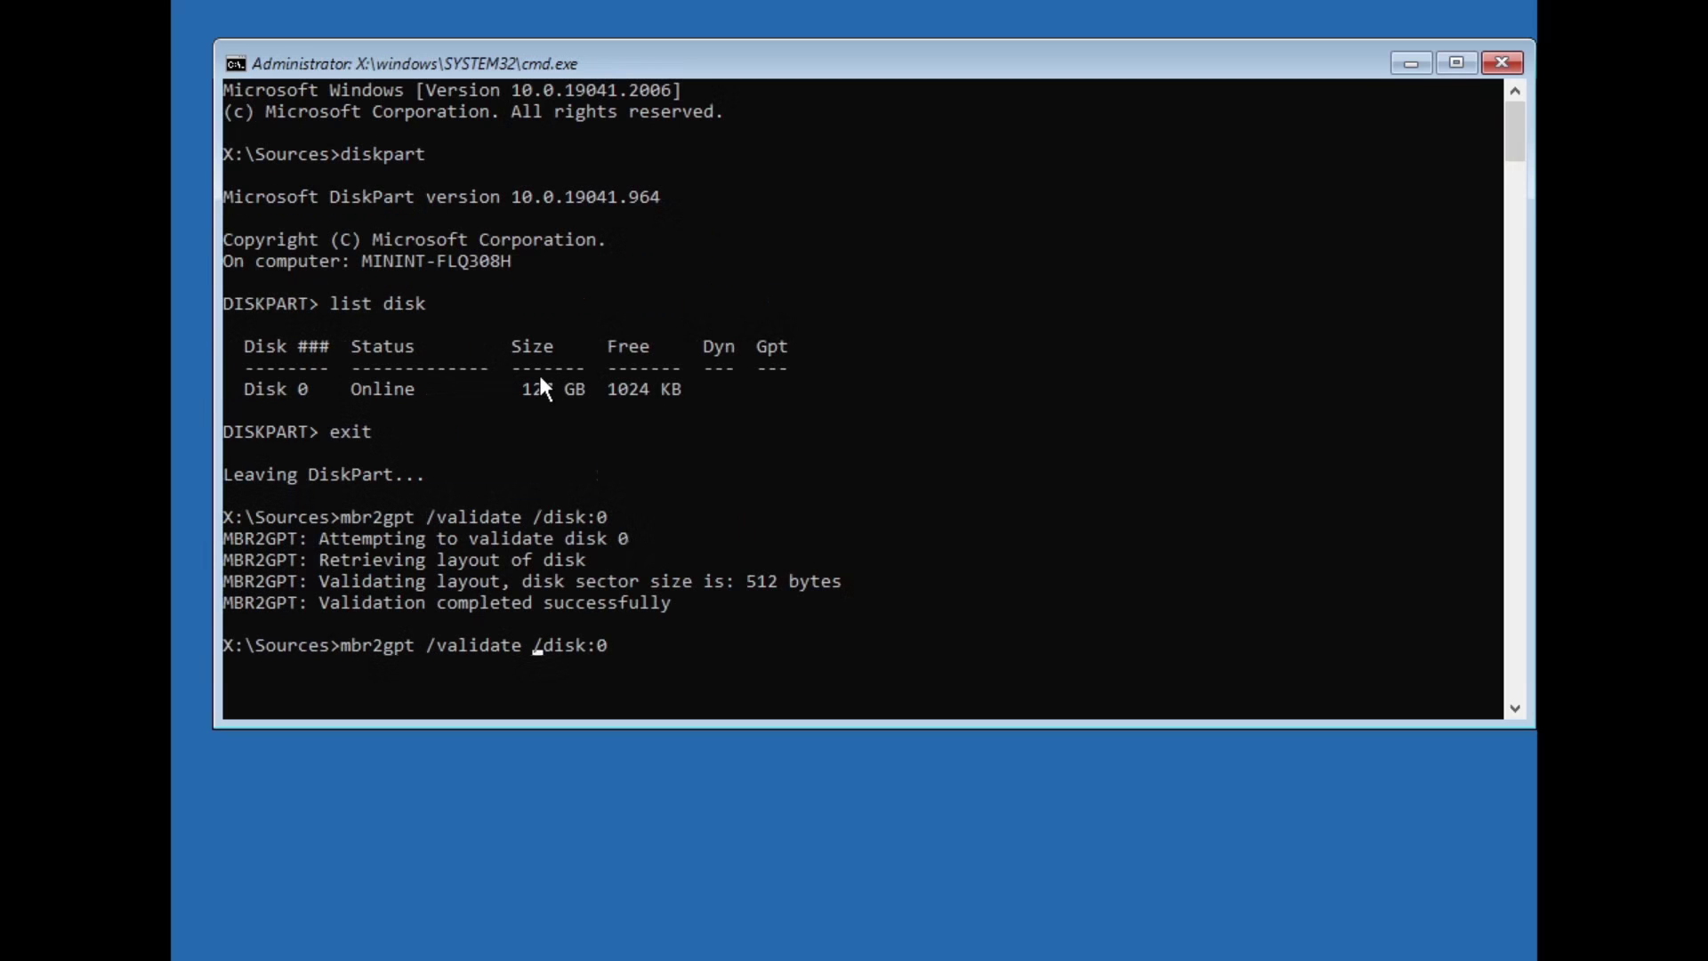
- Change the recalled mbr2gpt validation command to mbr2gpt /convert /disk:0 and run it
key(Left)
key(BackSpace)
key(BackSpace)
key(BackSpace)
key(BackSpace)
key(BackSpace)
key(BackSpace)
key(BackSpace)
key(BackSpace)
text(convert)
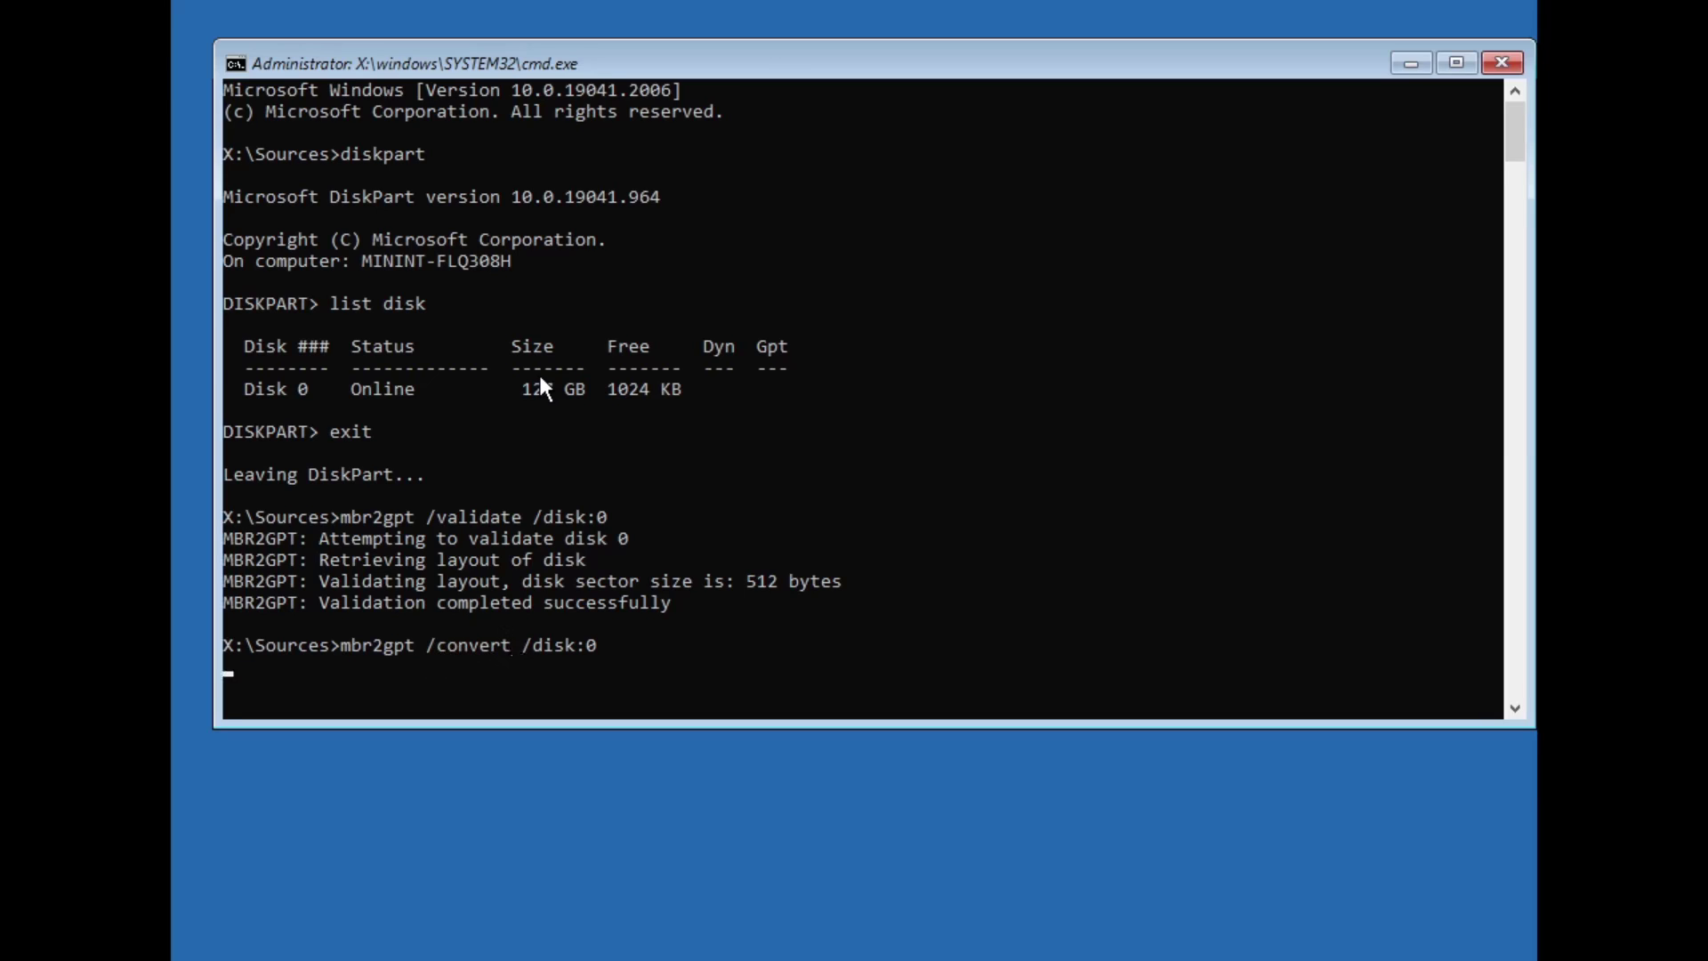
key(Return)
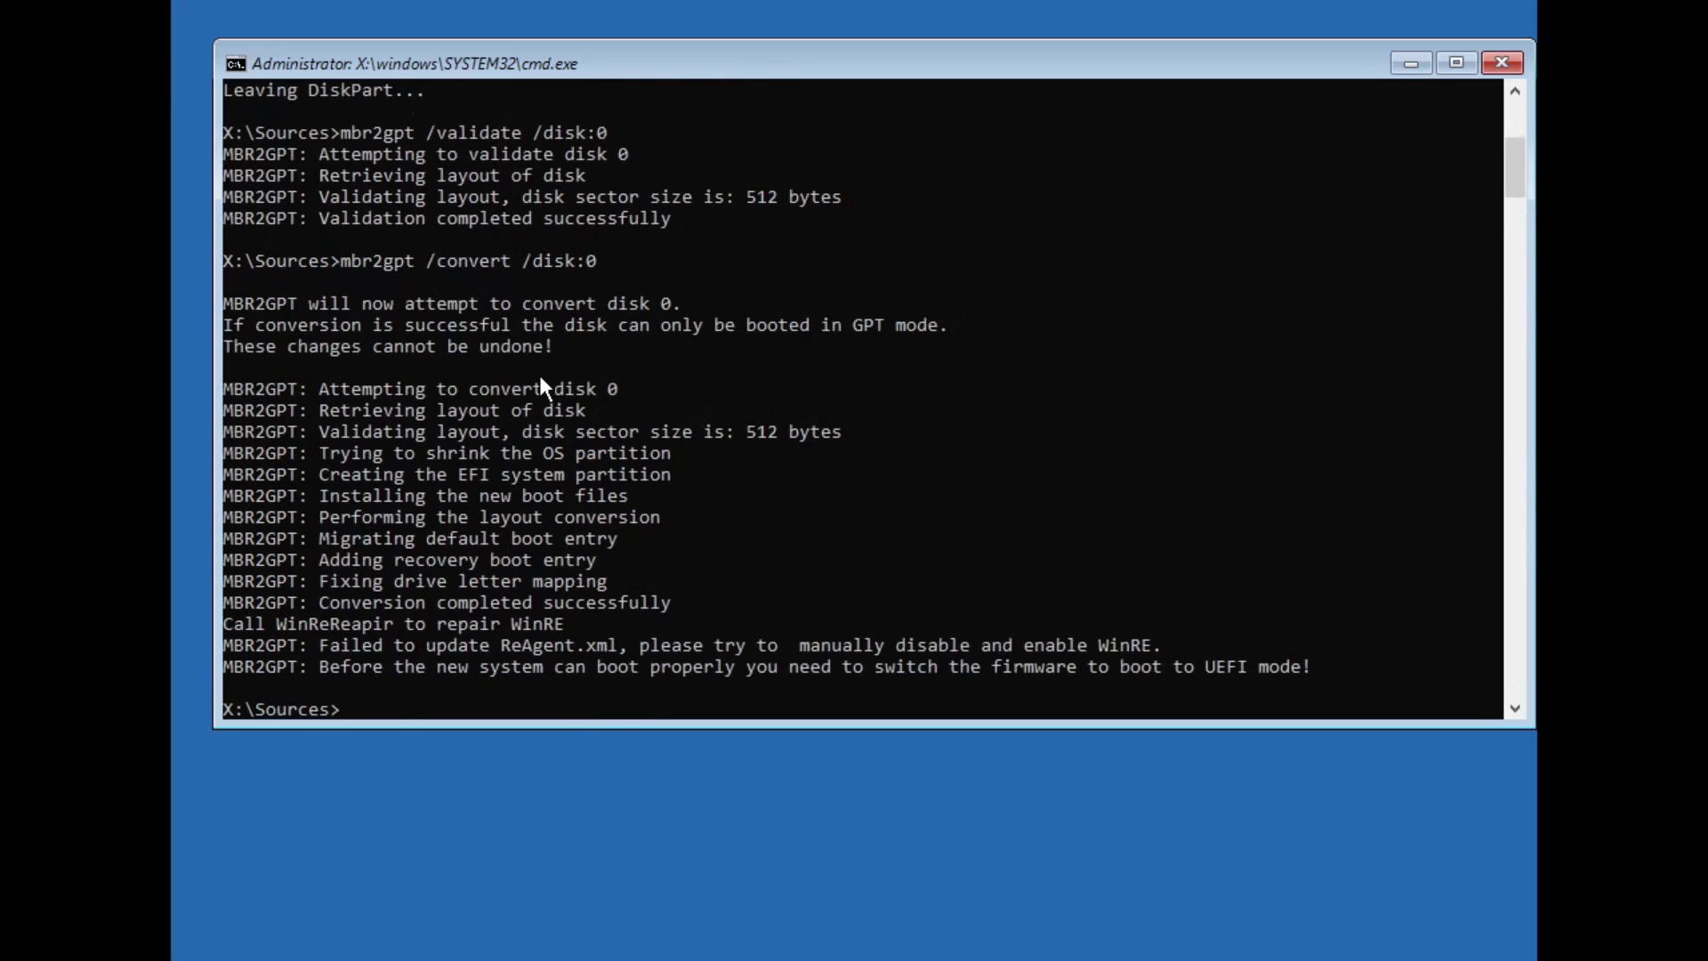
- Clear the text highlight and select partition 3, the System partition, in DiskPart
drag(748, 583, 762, 563)
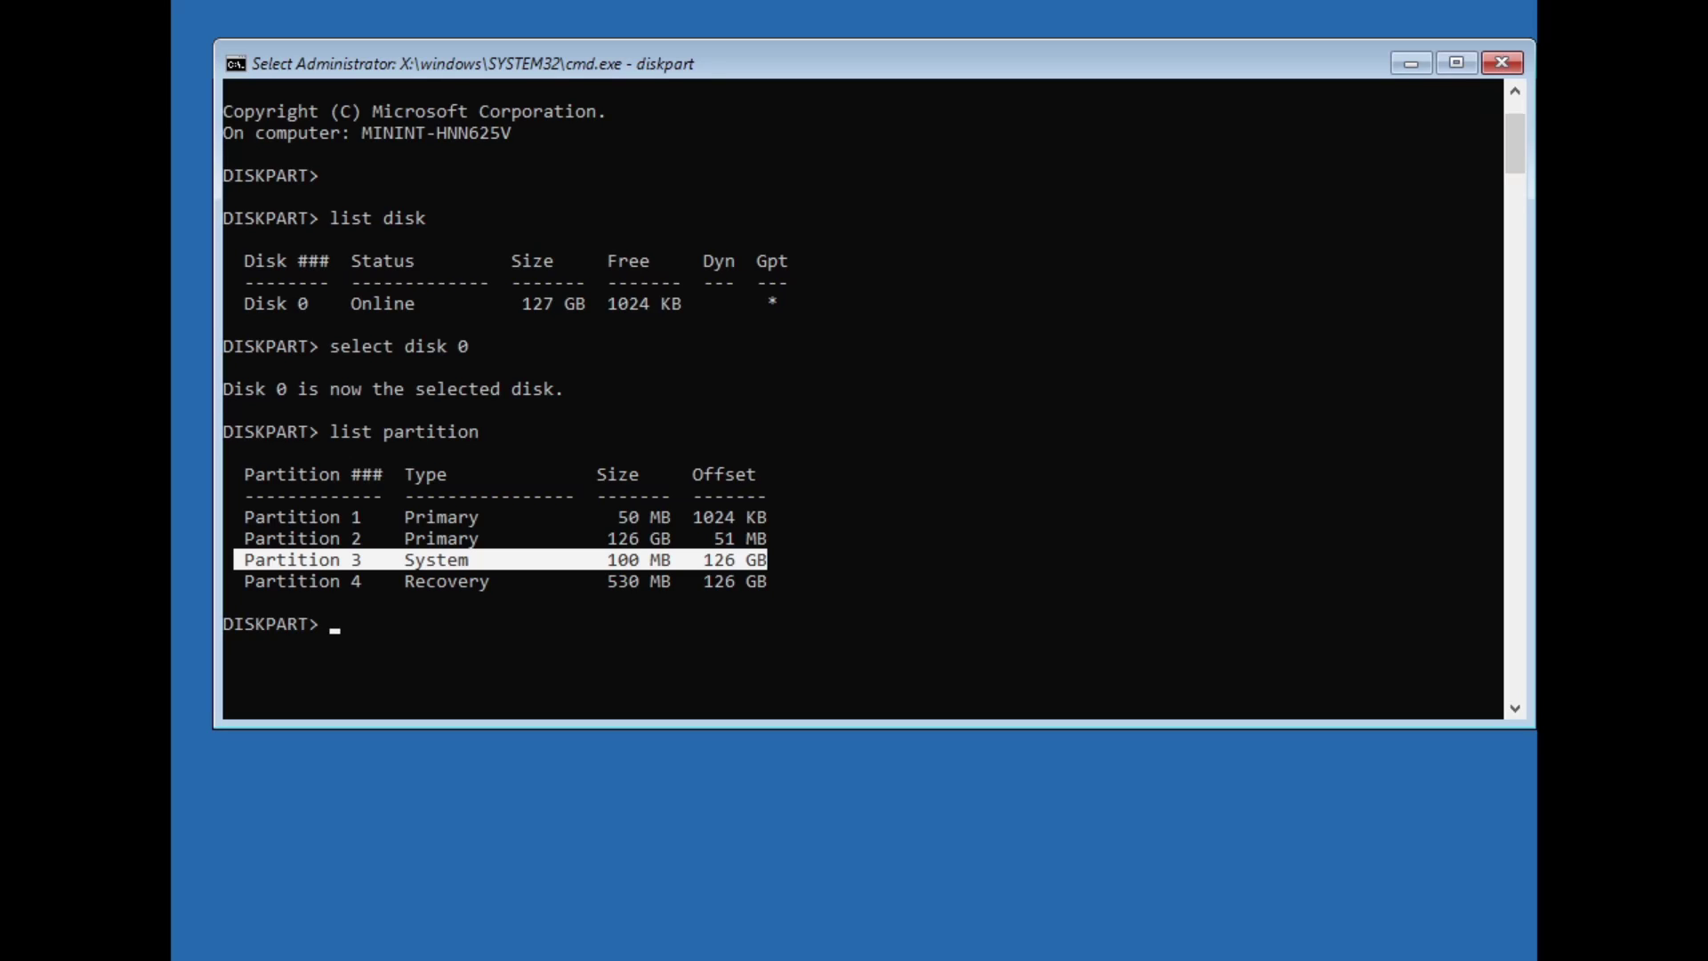
click(908, 622)
text(select partitioo)
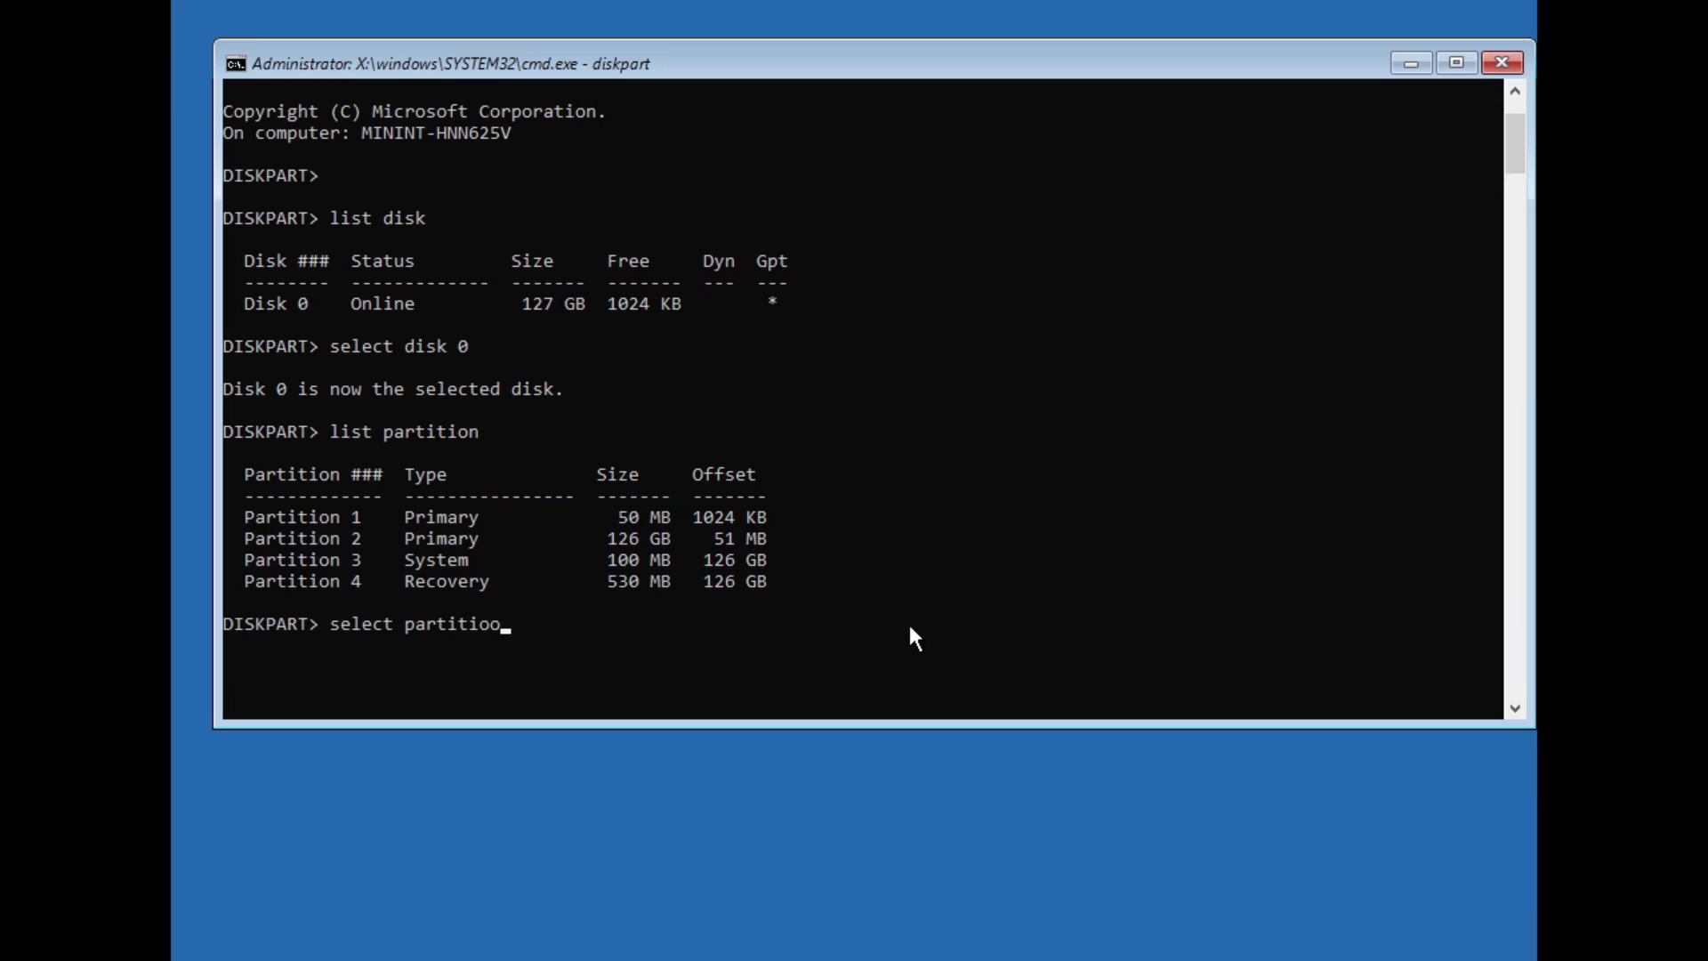
key(BackSpace)
text(n 3)
key(Return)
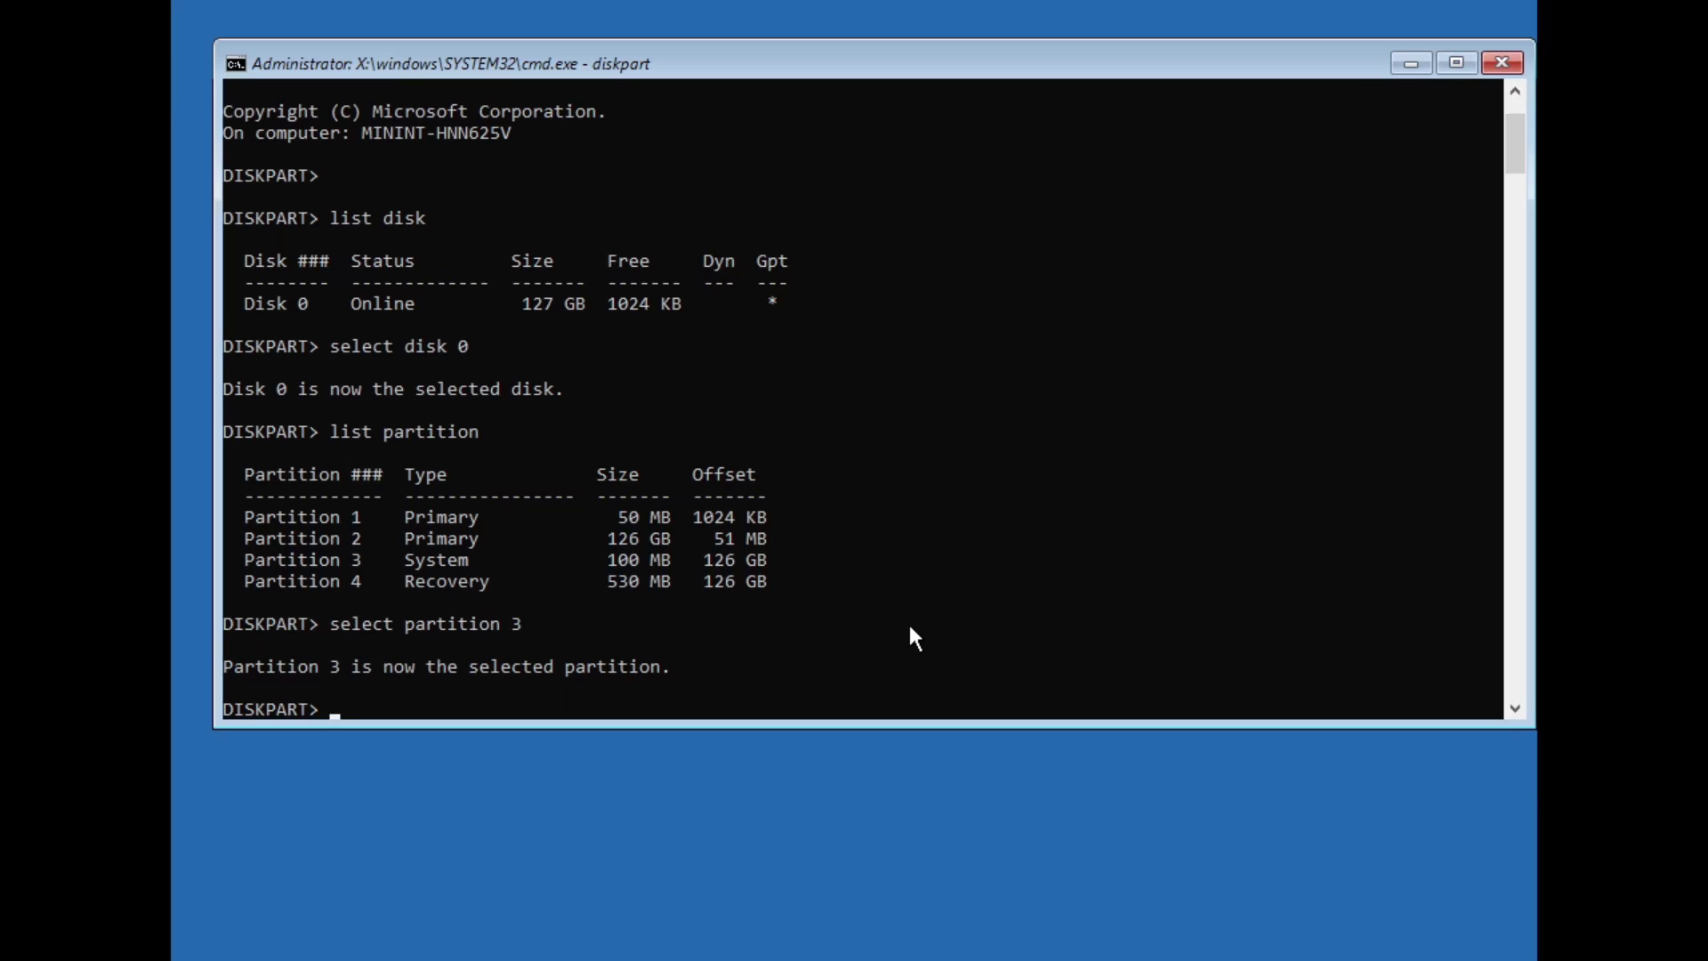
- Assign drive letter b: to the selected partition and exit DiskPart
text(assign letter=b:)
key(Return)
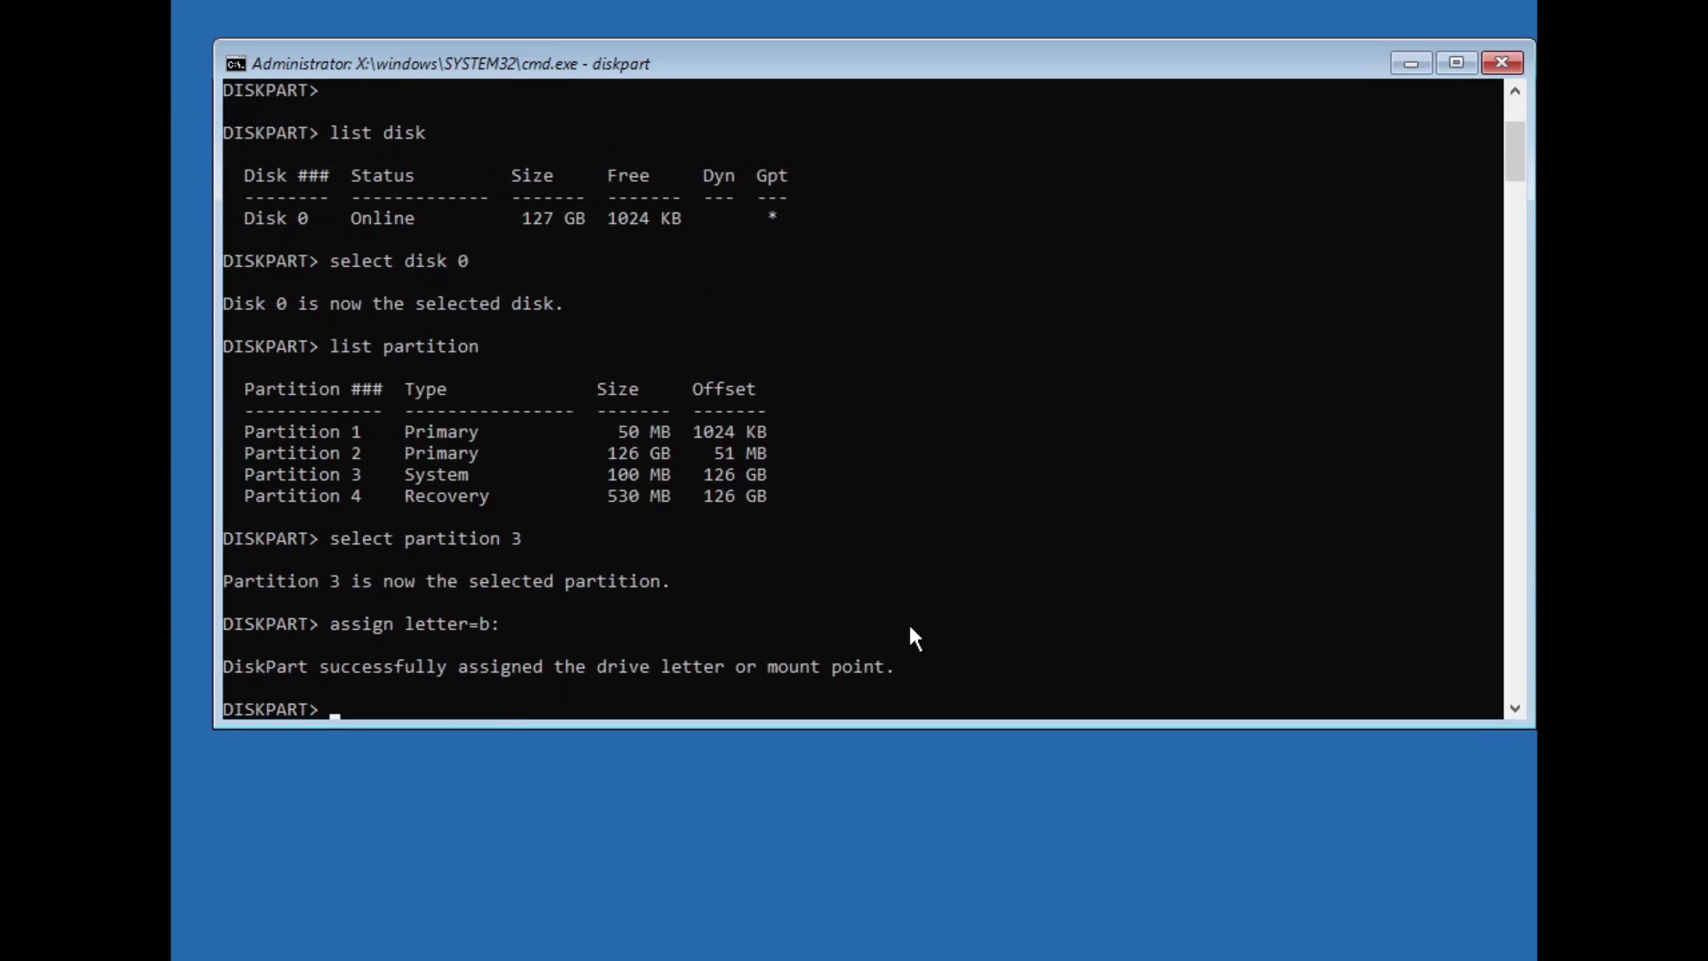
text(exit)
key(Return)
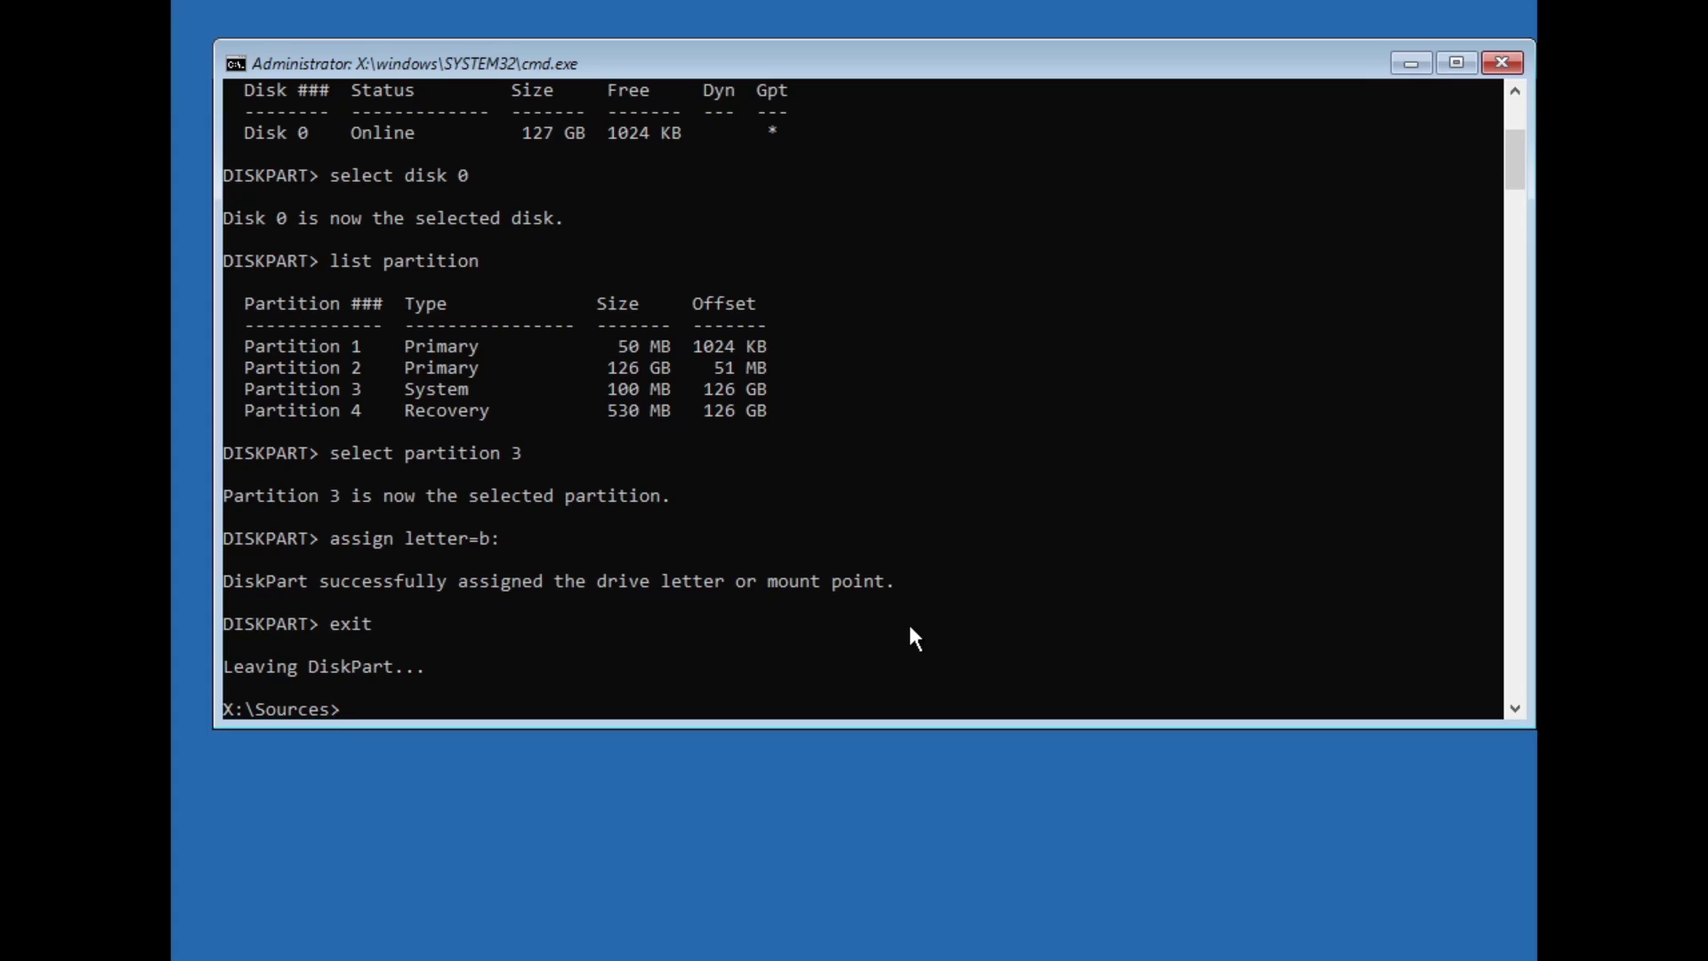
- Change to the b:\EFI\Microsoft directory and list its contents
text(cd /d b:\EFI\Microsoft)
key(Return)
text(dir)
key(Return)
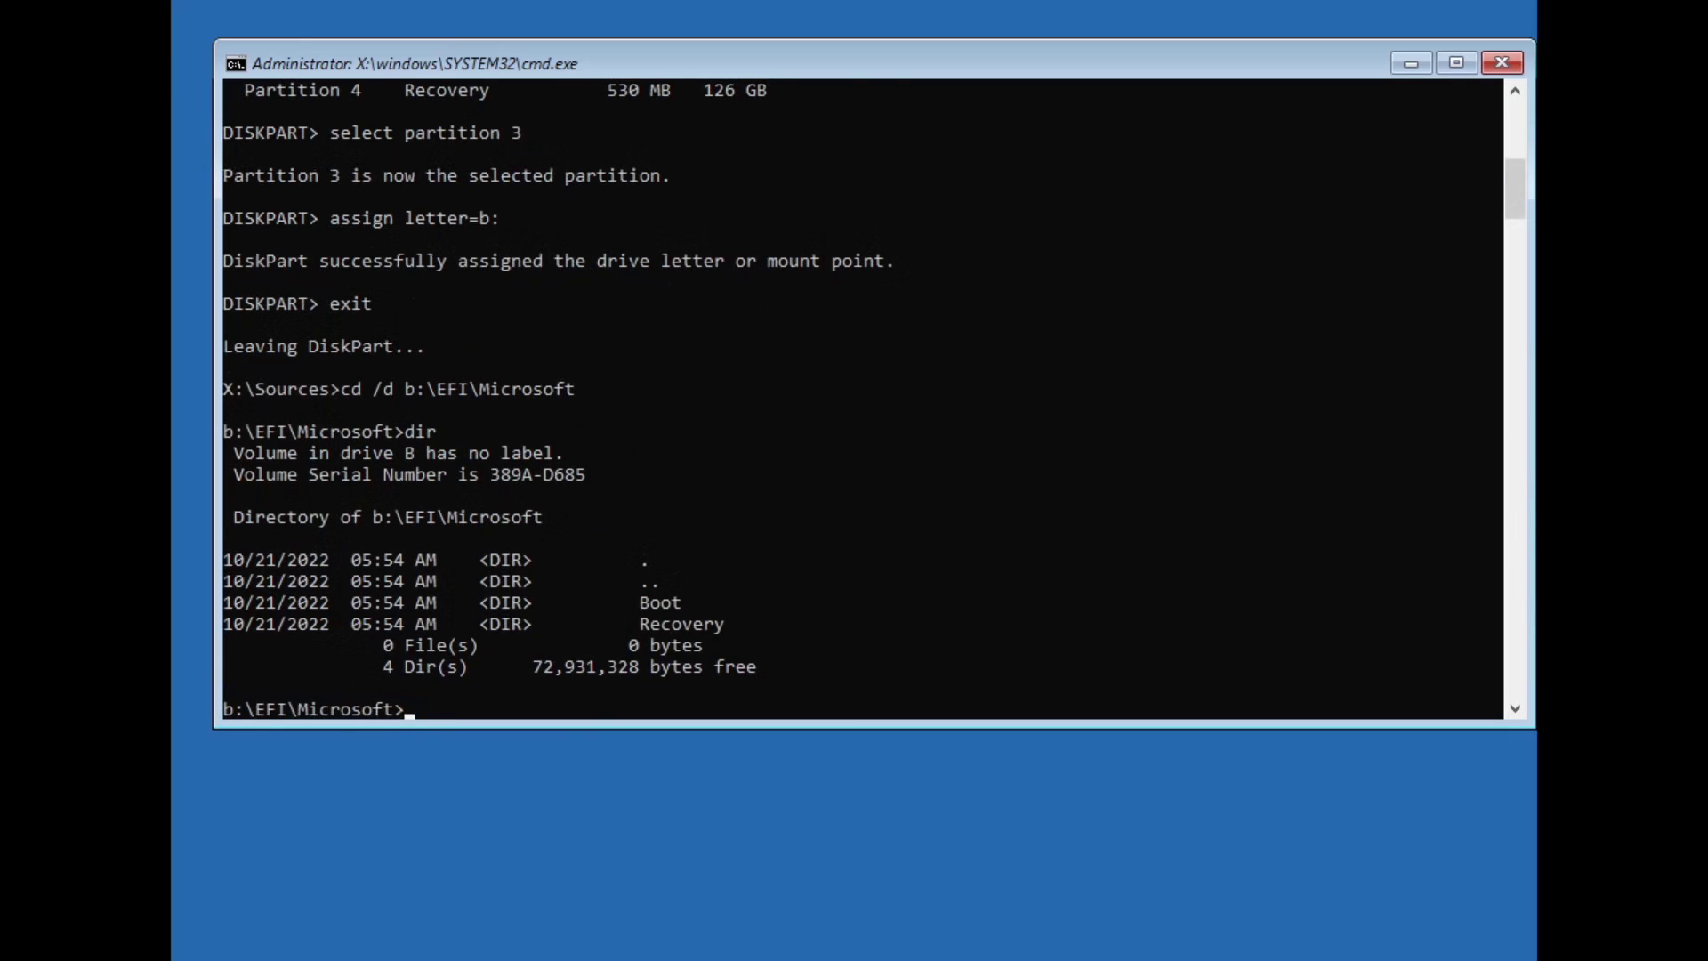
- Switch to drive e: and list its root folders to check for the Windows installation
text(e:)
key(Return)
text(dir)
key(Return)
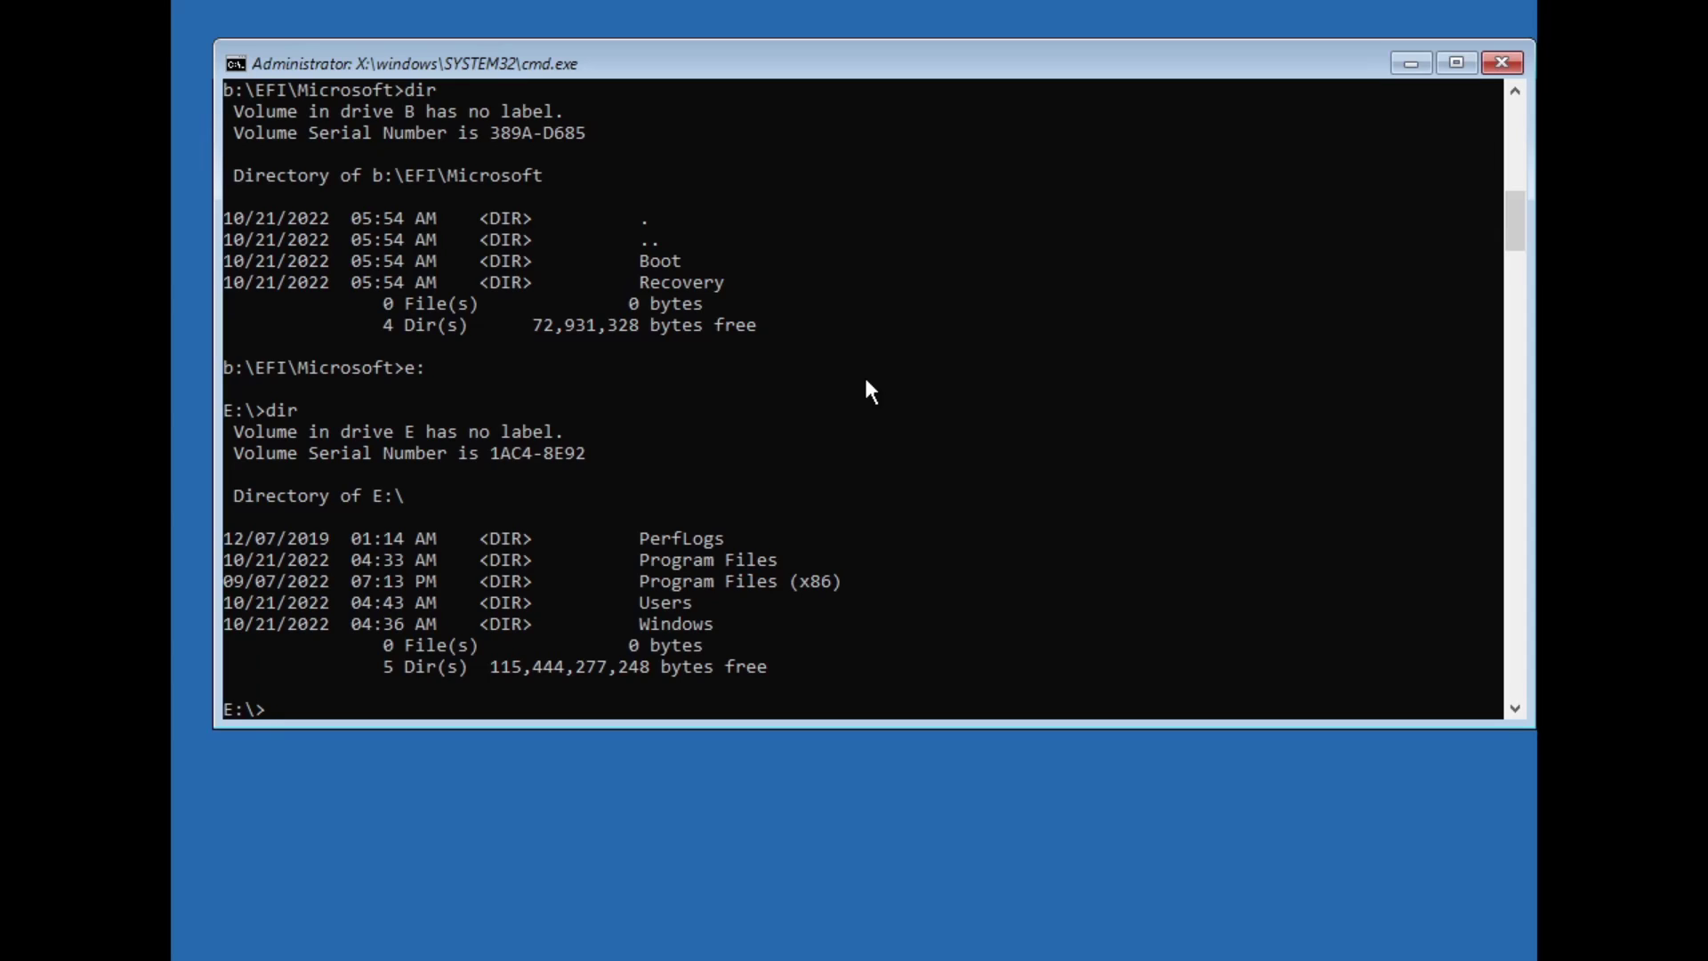
- Create the boot files on the EFI partition with bcdboot e:\windows /s b: /f ALL
text(bcdboot e:\windows /s b: /f ALL)
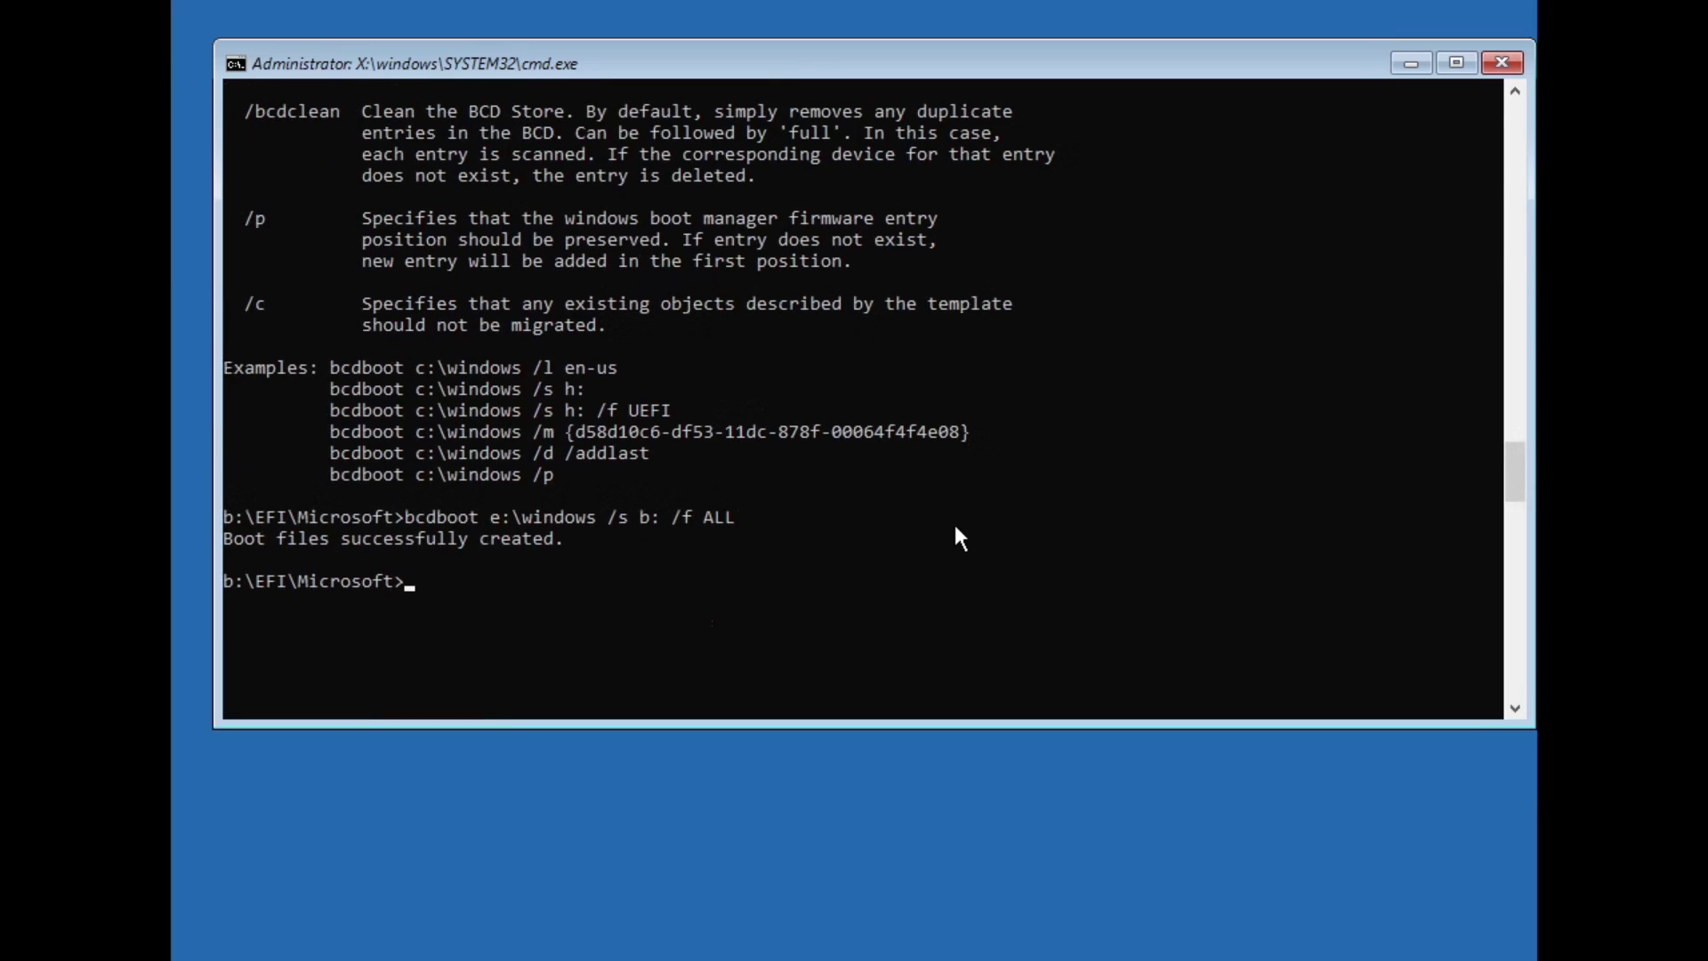